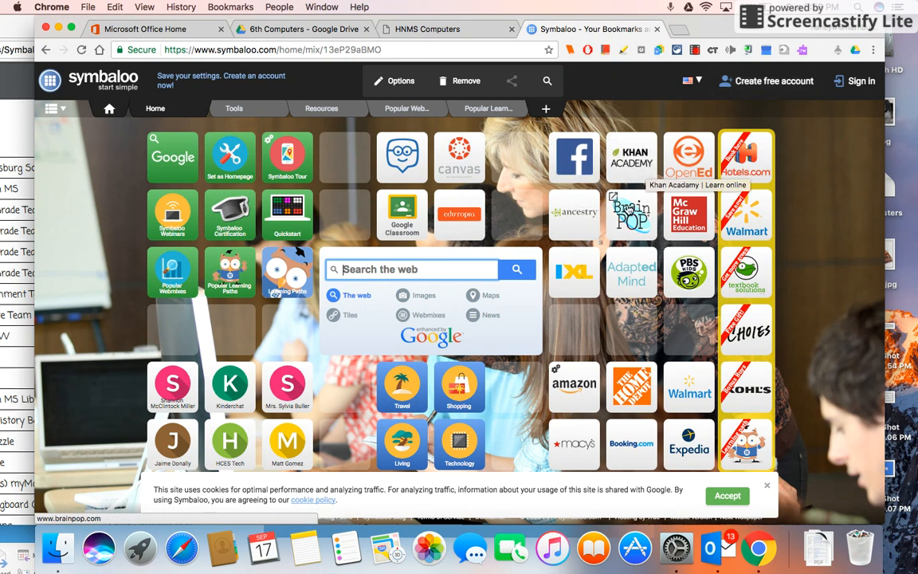
Open the BrainPOP tile and close the tab it opened
click(627, 216)
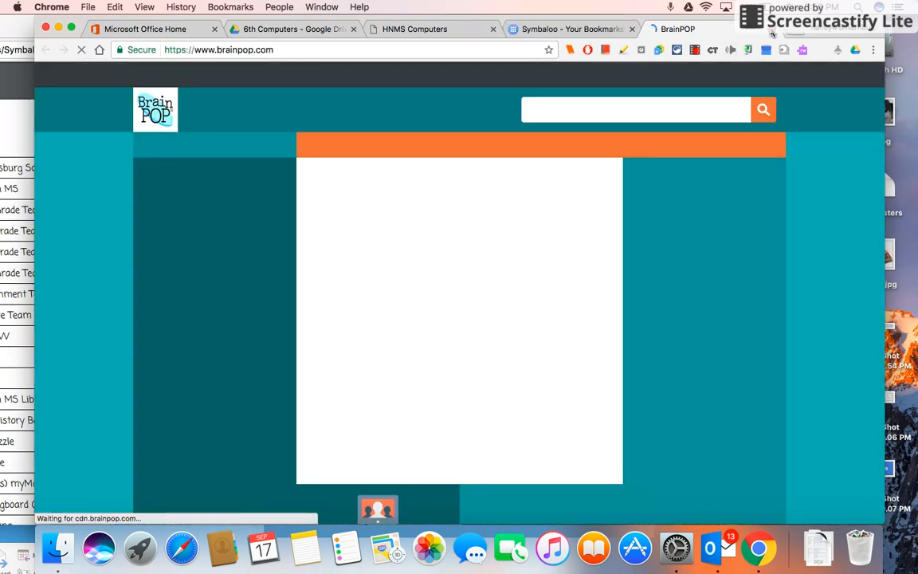
click(772, 30)
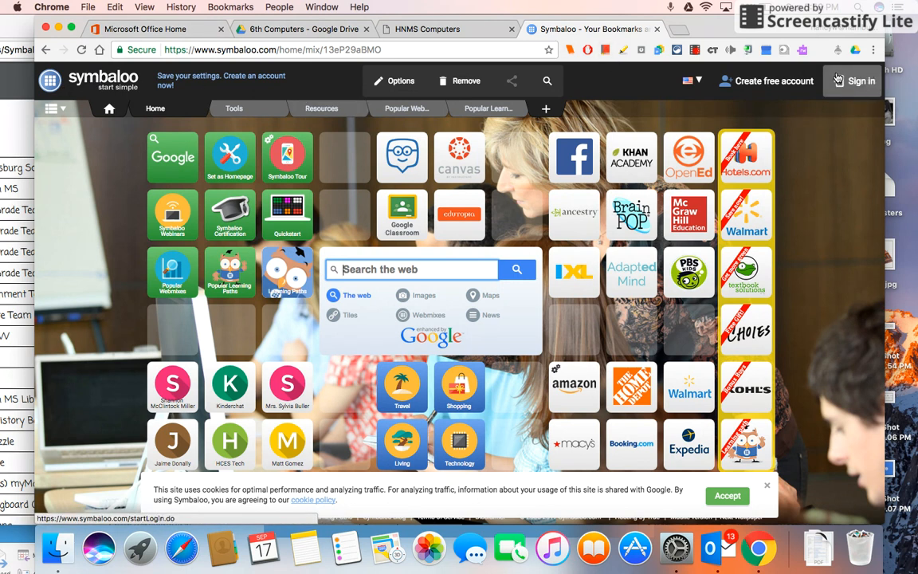
Sign in to Symbaloo with Google, choosing the school Google account
click(868, 83)
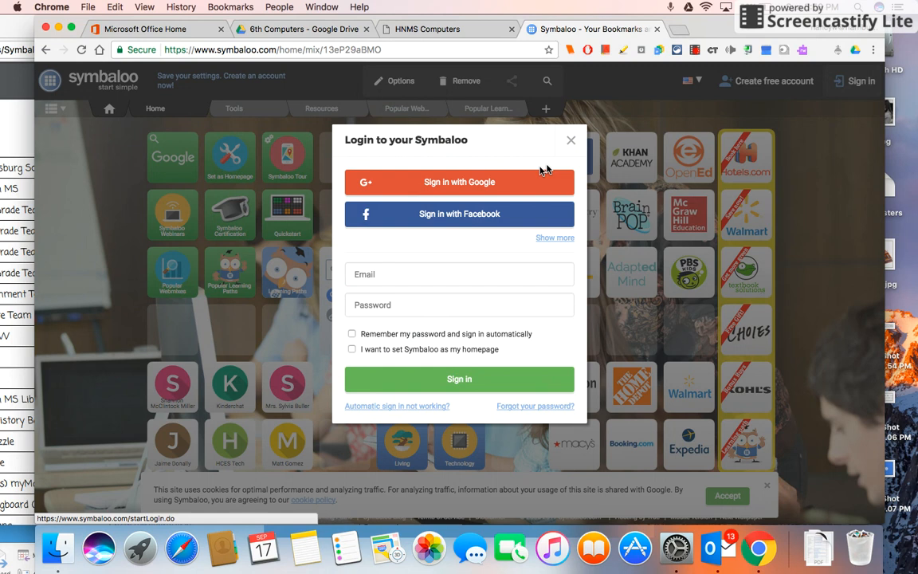
click(483, 184)
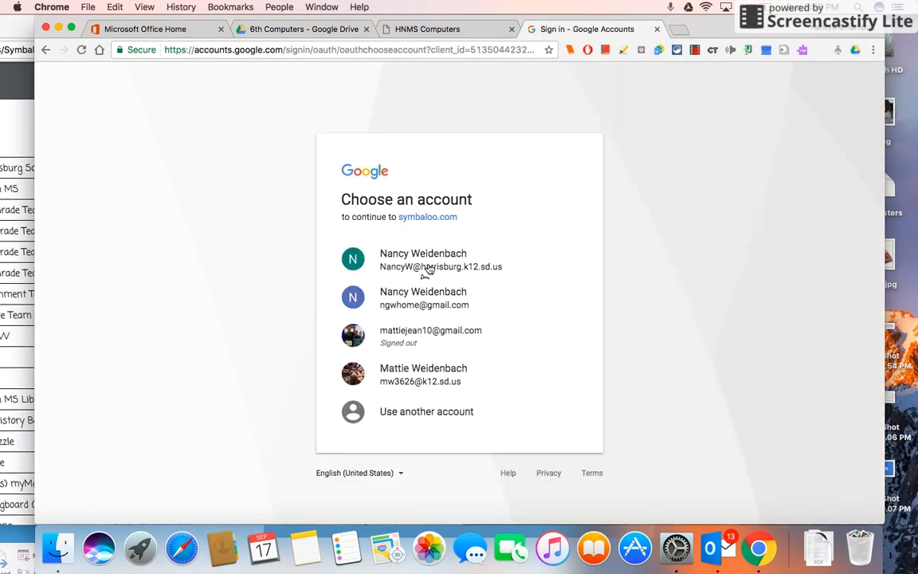
click(423, 263)
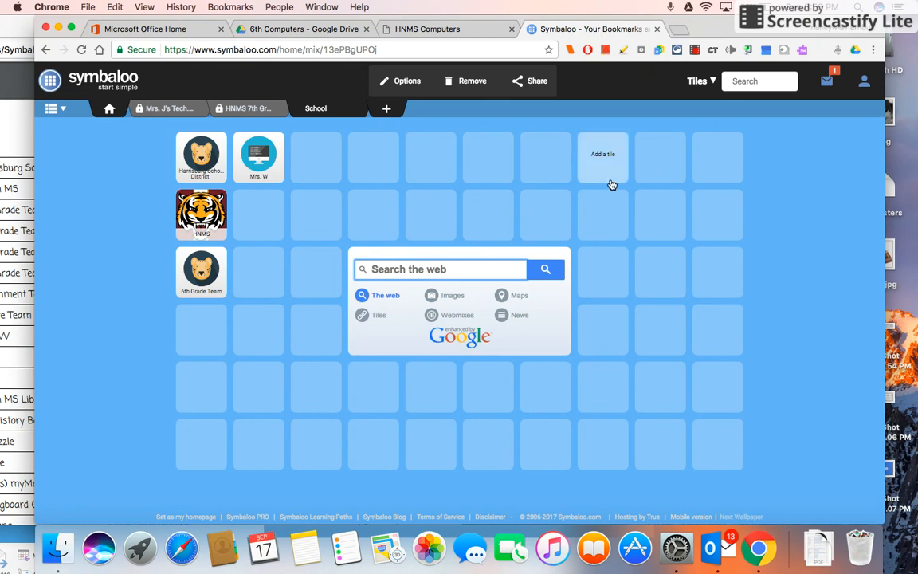
Delete the existing School webmix and add a new empty webmix named School
click(359, 116)
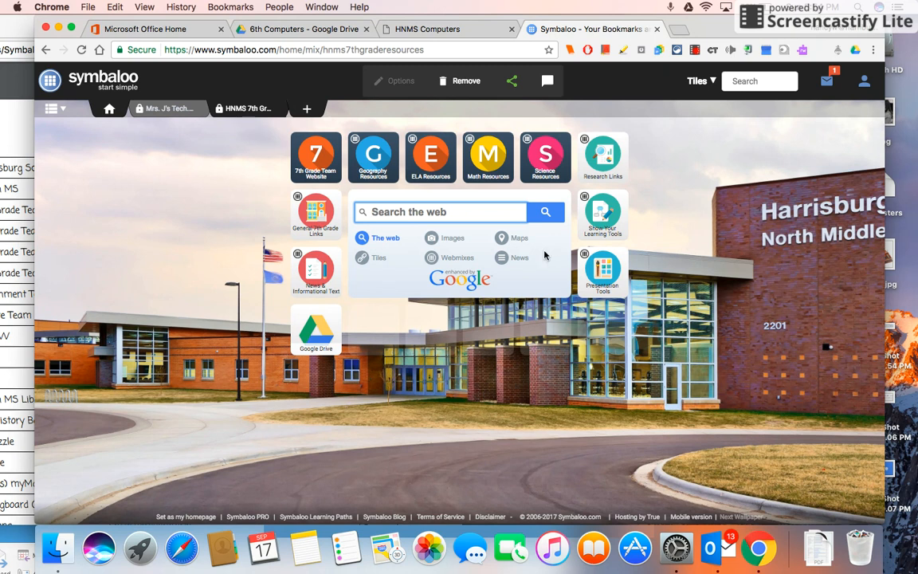
click(308, 112)
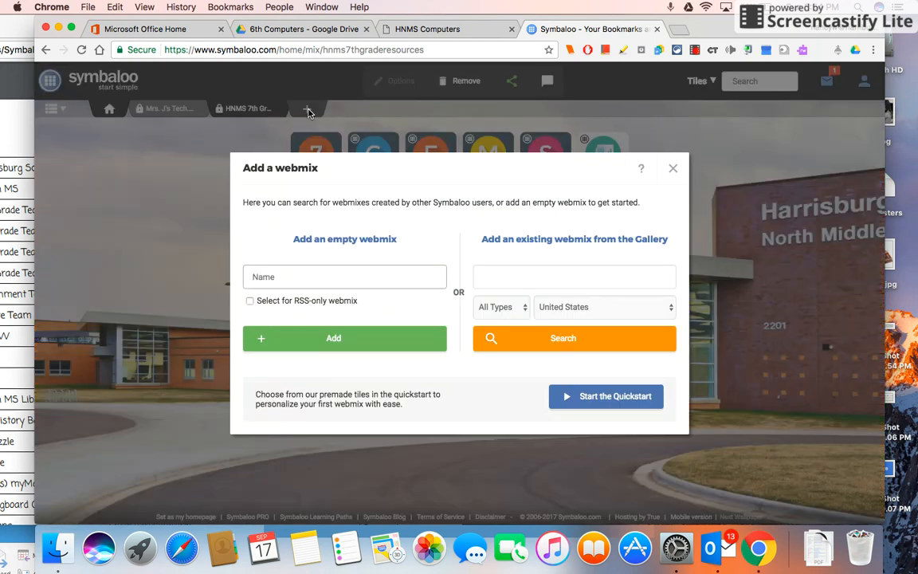
text(School)
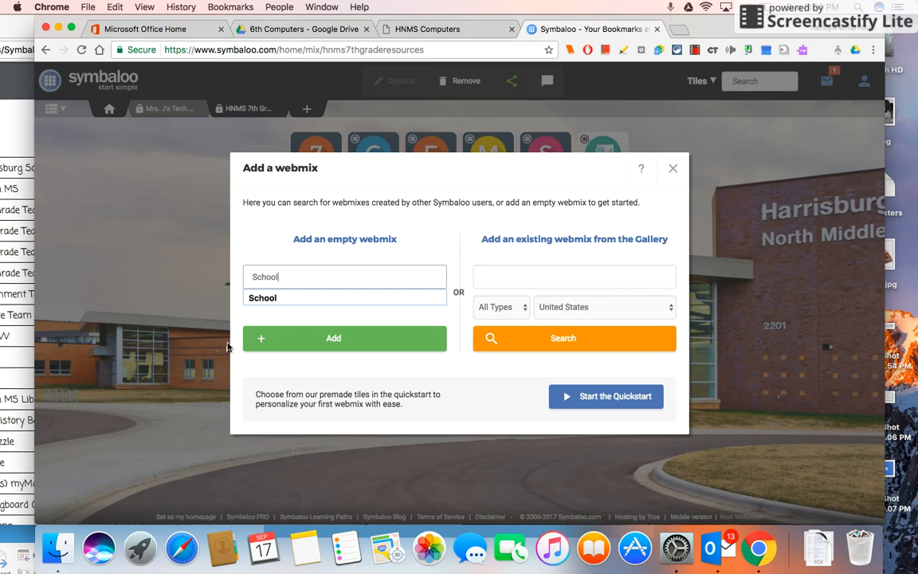
click(311, 340)
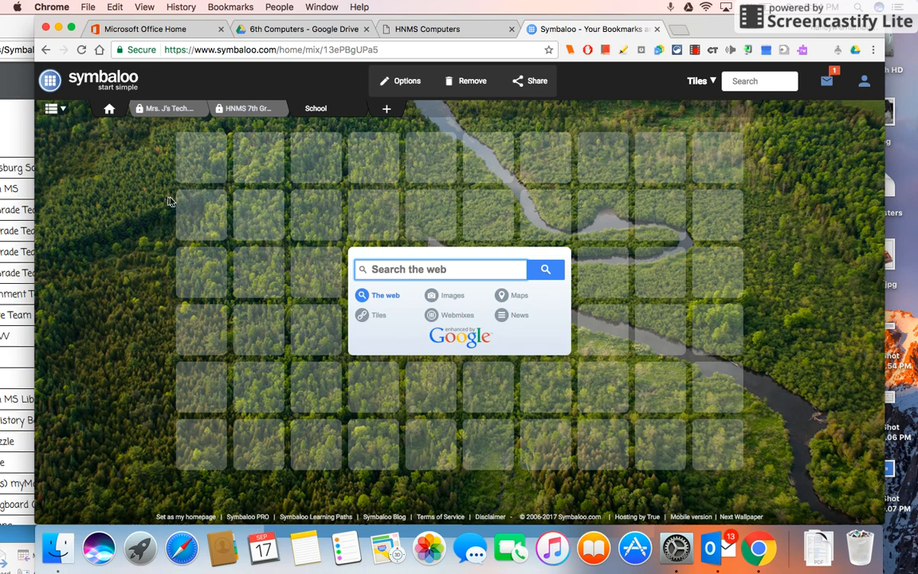
Change the School webmix wallpaper to the solid blue colour and close the edit panel
click(404, 83)
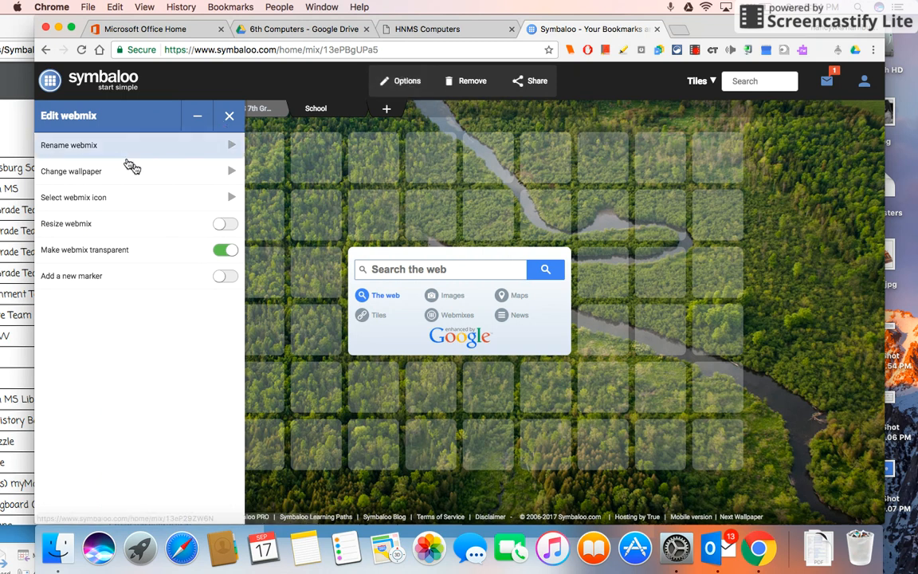
click(231, 172)
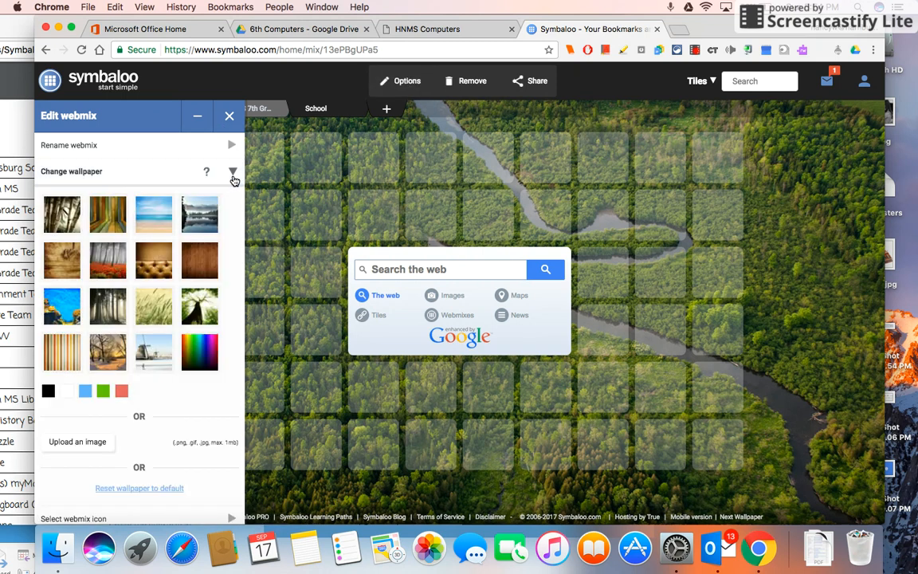
click(86, 393)
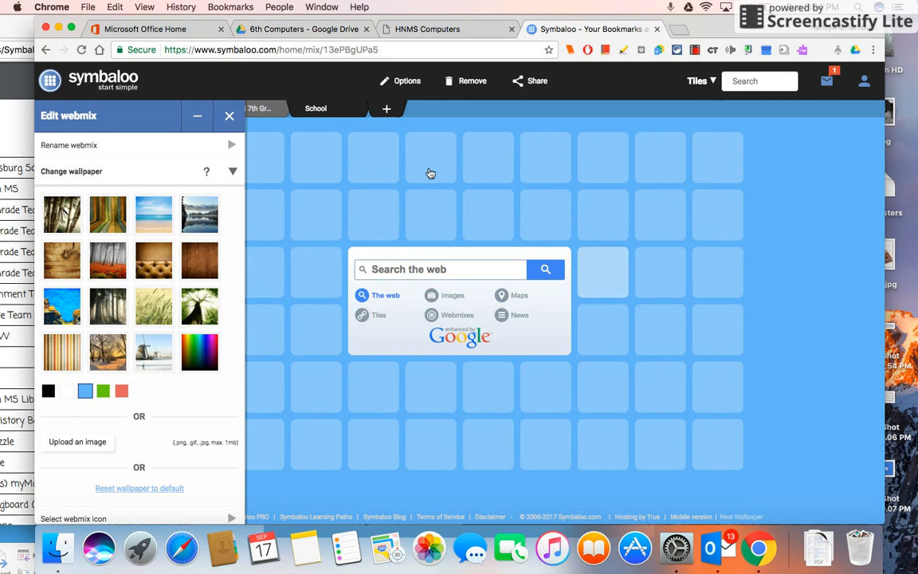
click(229, 119)
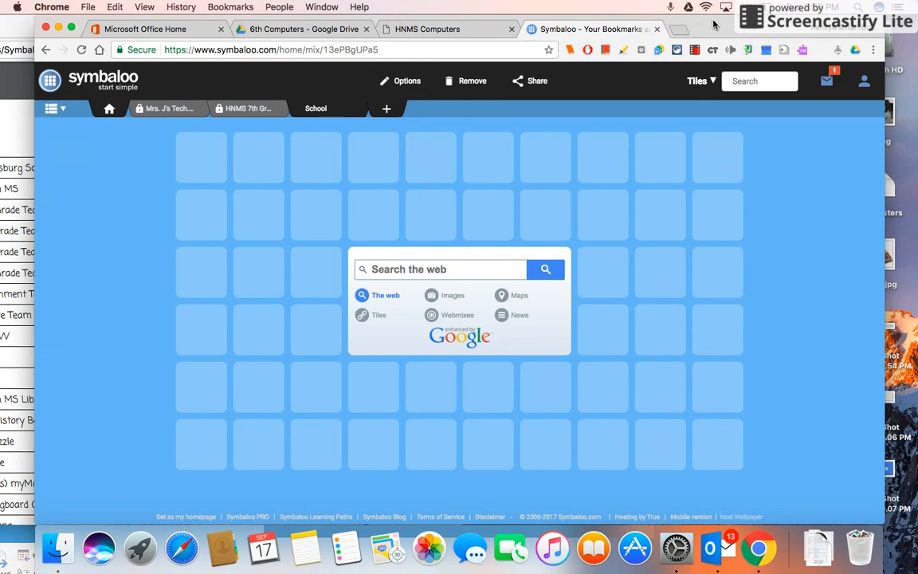
Arrange the Symbaloo Links PDF window and the Symbaloo window side by side
drag(714, 26, 780, 26)
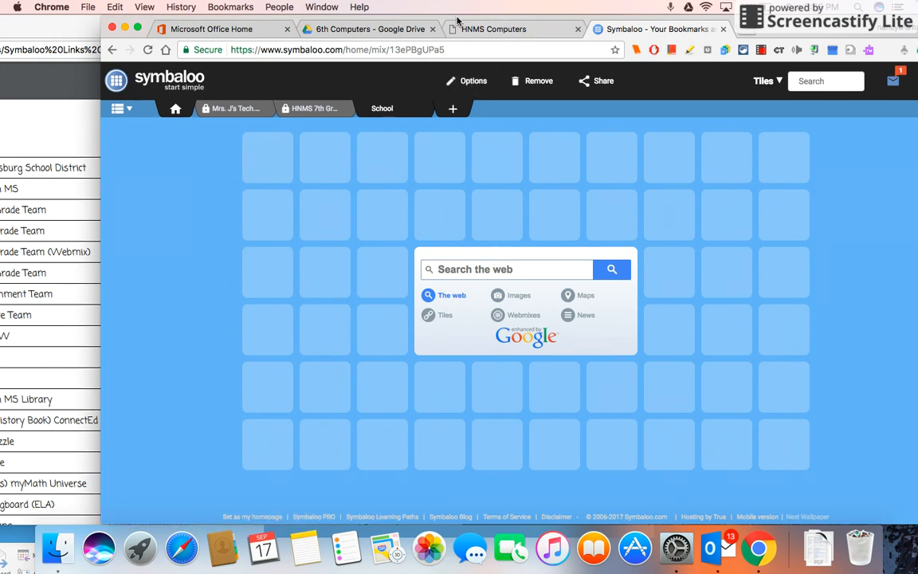
click(466, 30)
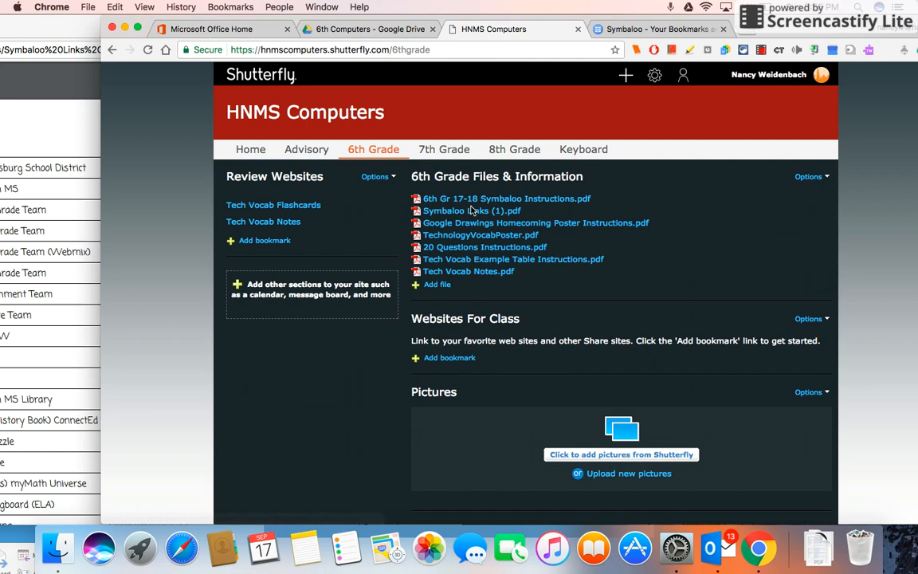
mouse_move(459, 215)
drag(152, 24, 467, 81)
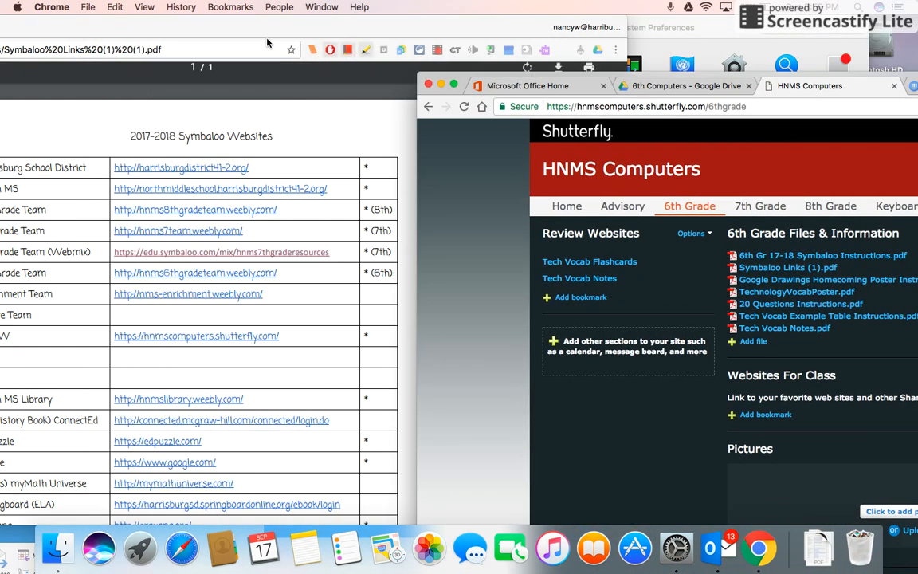
drag(228, 27, 337, 16)
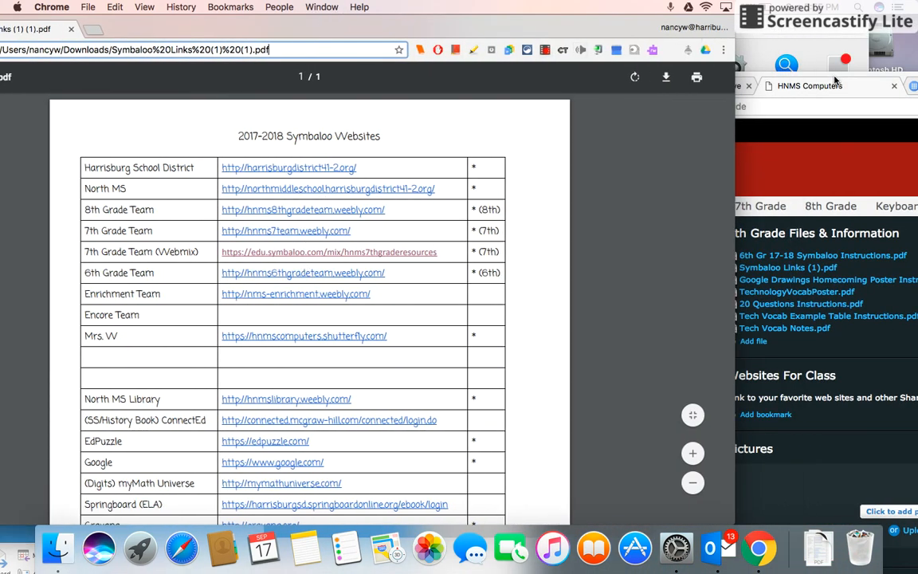
drag(837, 80, 727, 23)
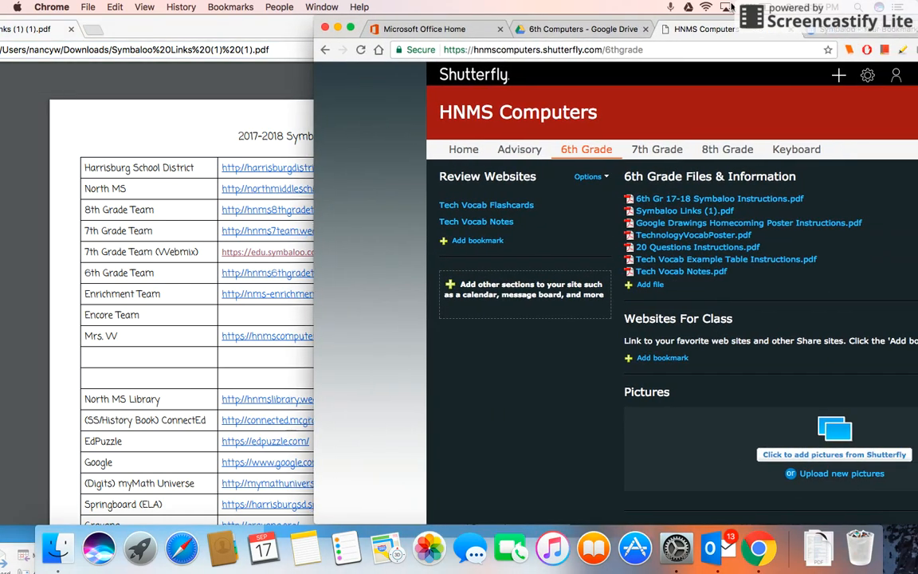
click(880, 28)
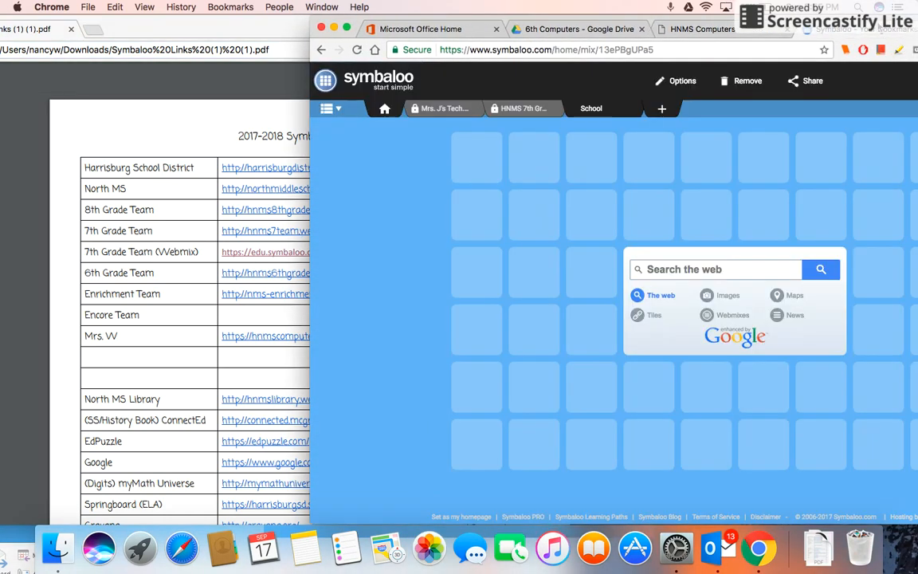
click(482, 154)
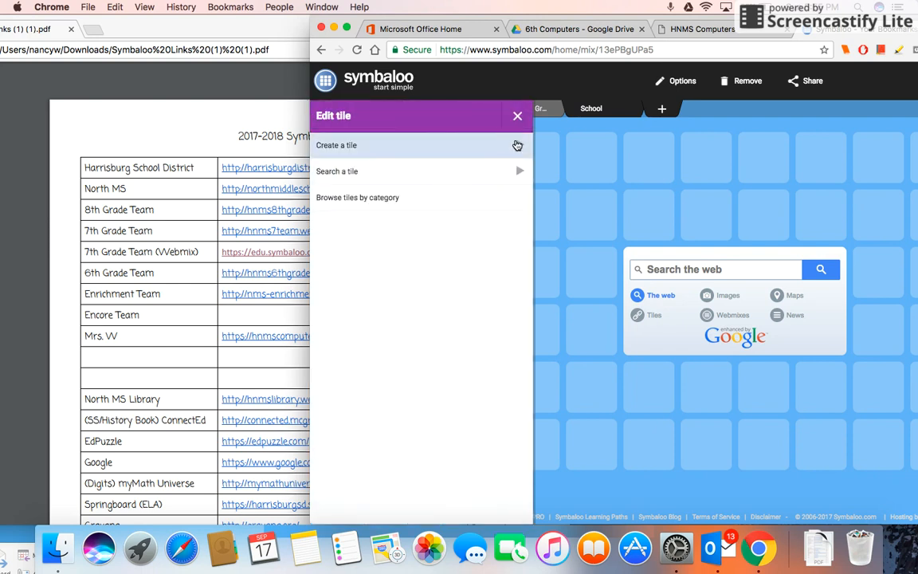
click(518, 146)
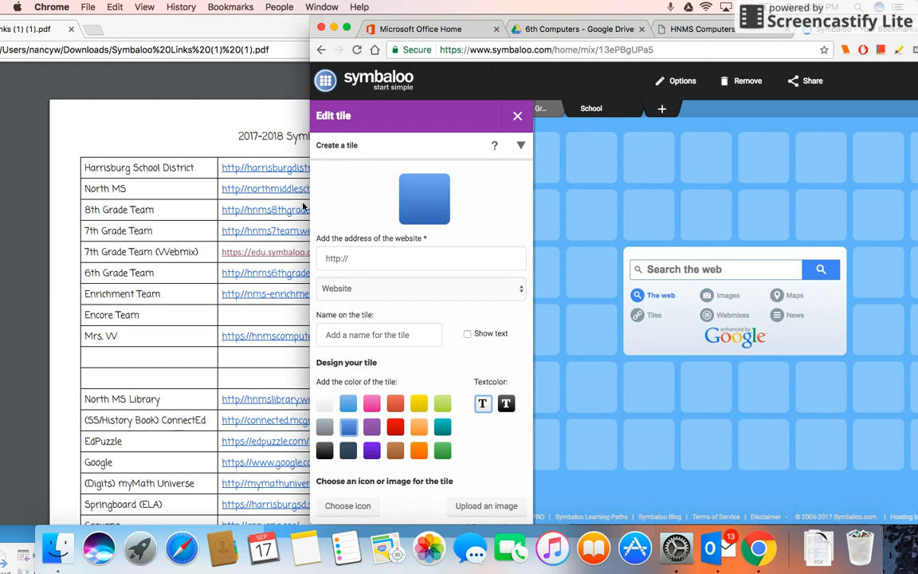
click(274, 165)
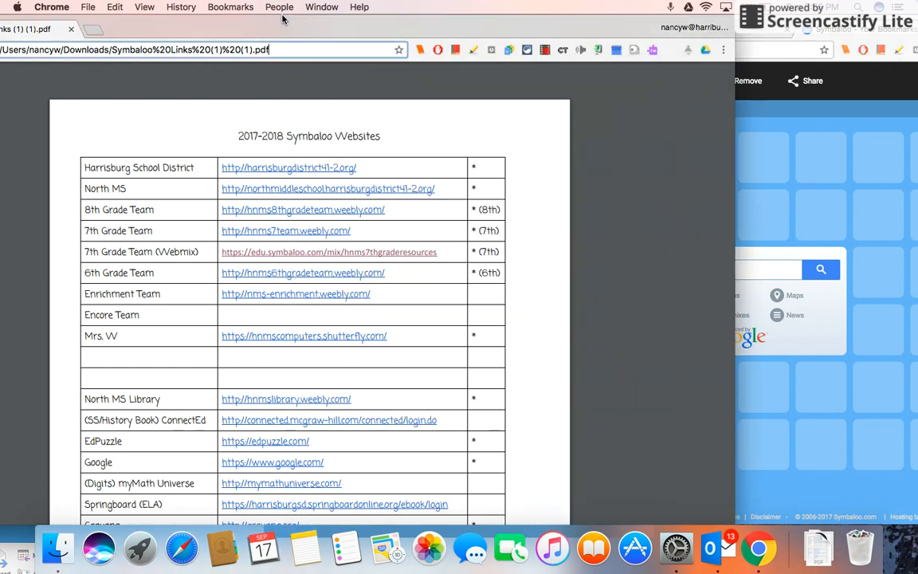
click(283, 169)
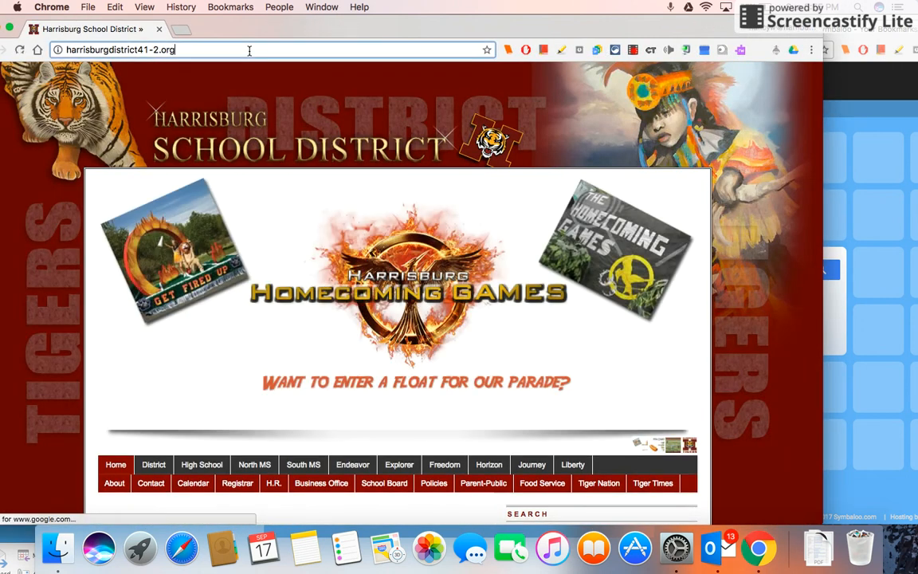
click(249, 50)
key(super+c)
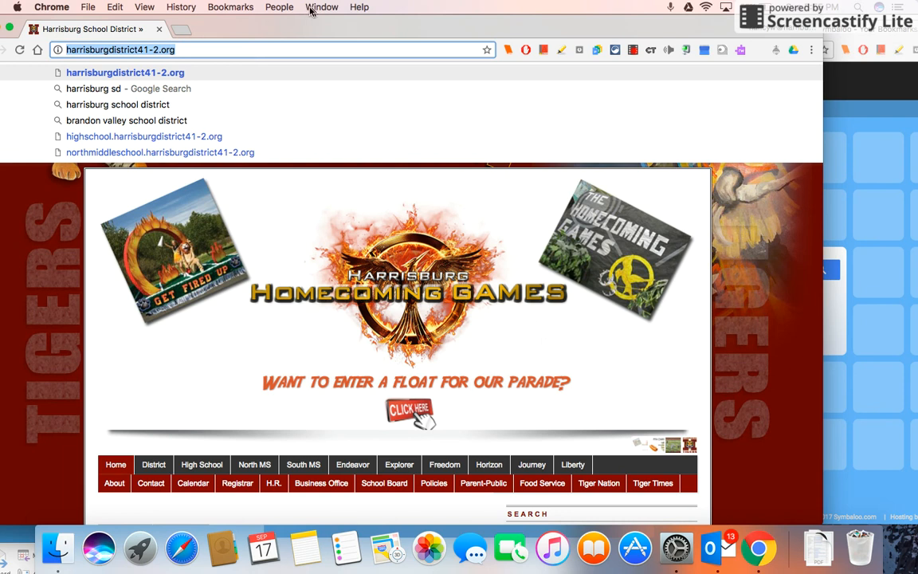
drag(395, 28, 236, 27)
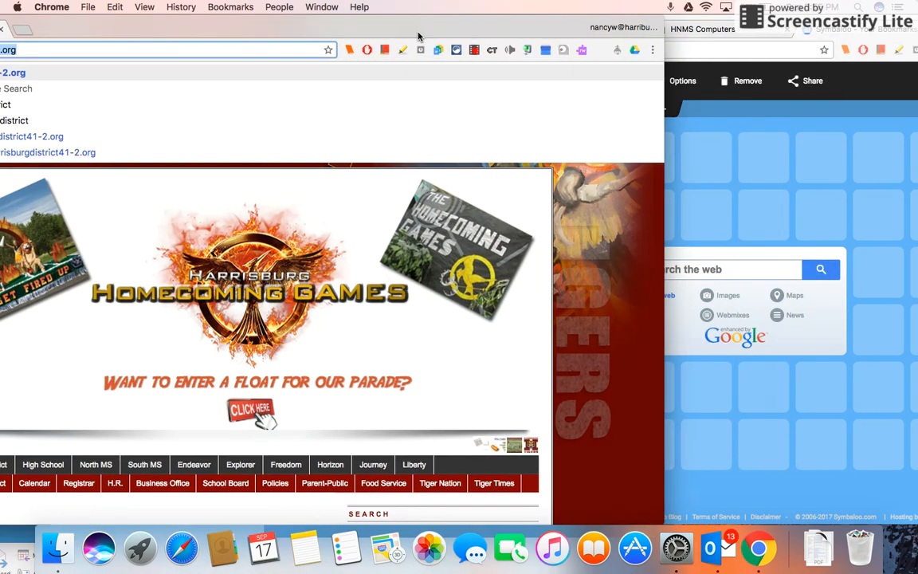
click(667, 157)
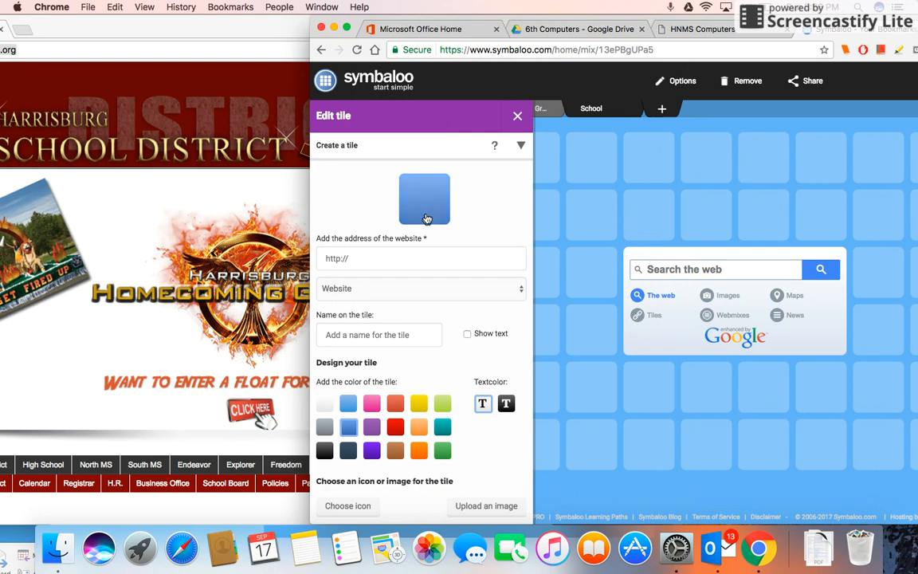
click(406, 261)
key(super+v)
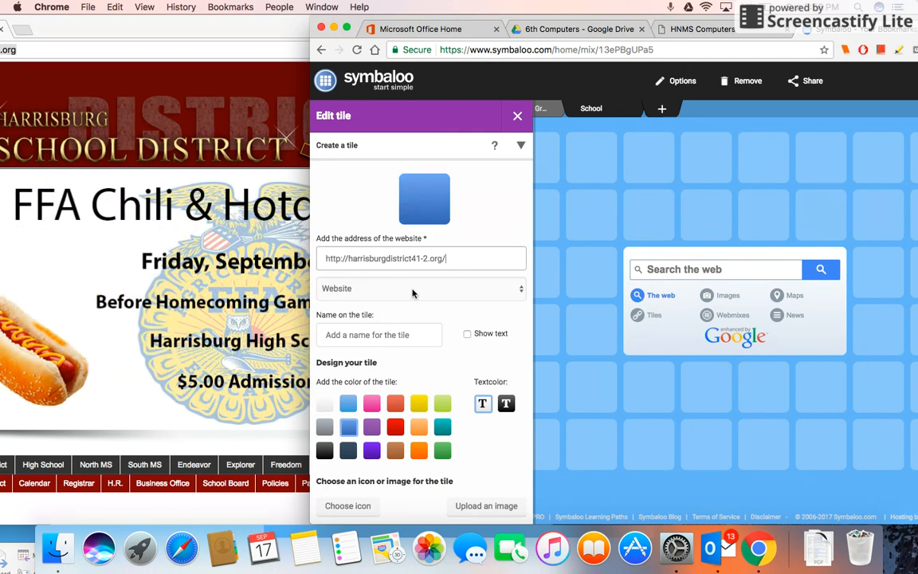
Turn on Show text for the tile named Harrisburg School District
click(392, 332)
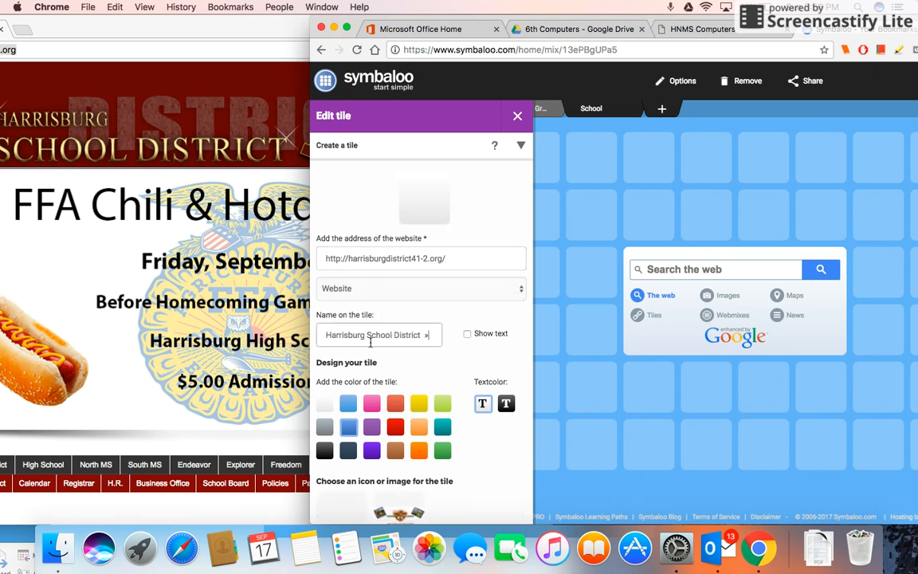
click(419, 338)
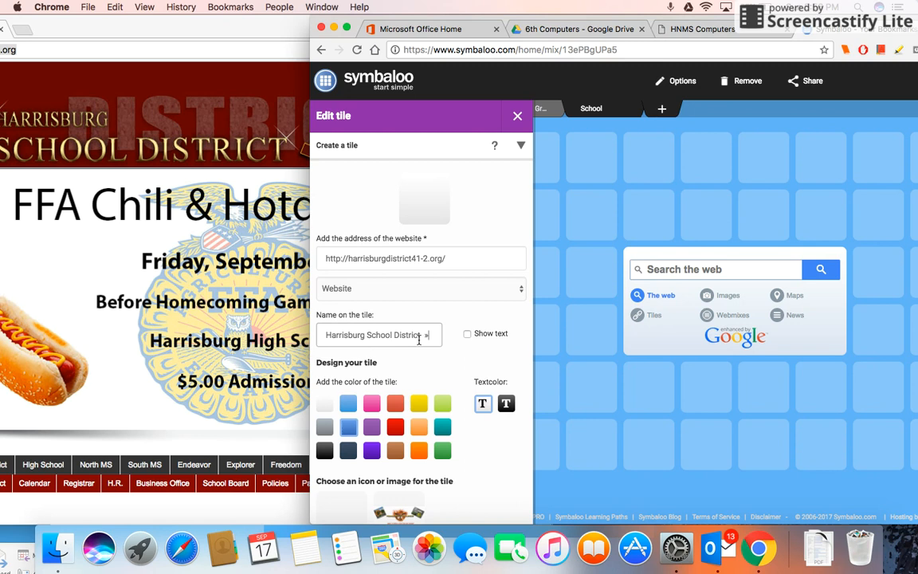
click(469, 334)
scroll(470, 341, down, 1)
scroll(471, 341, down, 3)
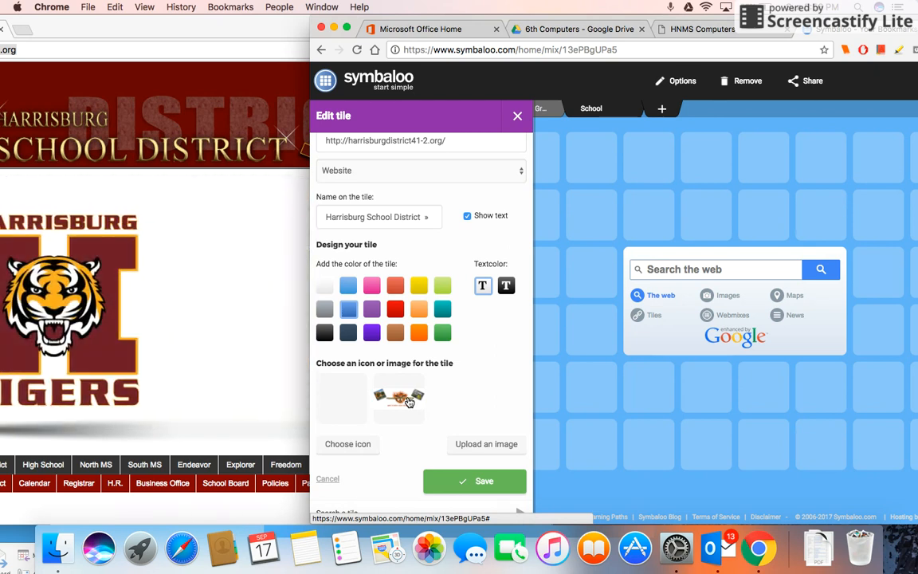
Open the suggested site image for the tile and close the upload dialog
click(409, 401)
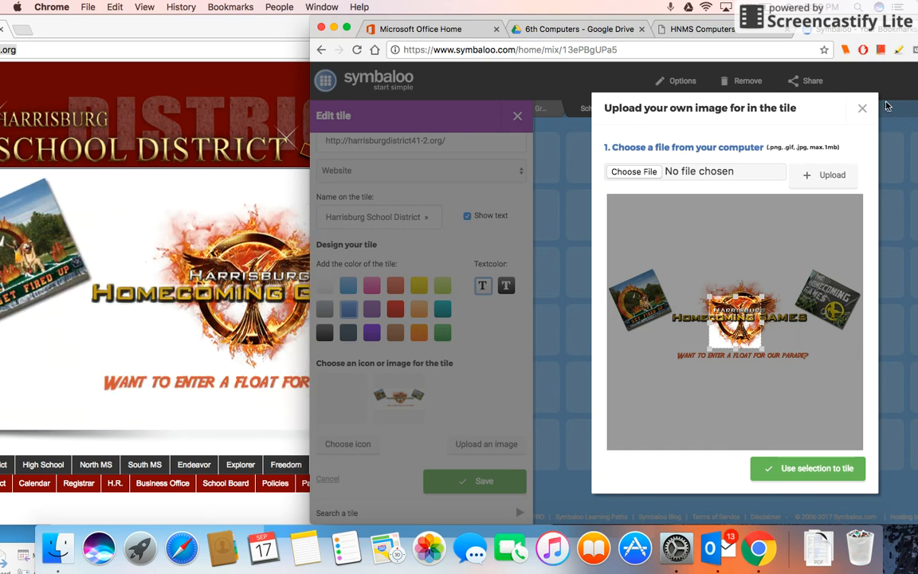
click(862, 107)
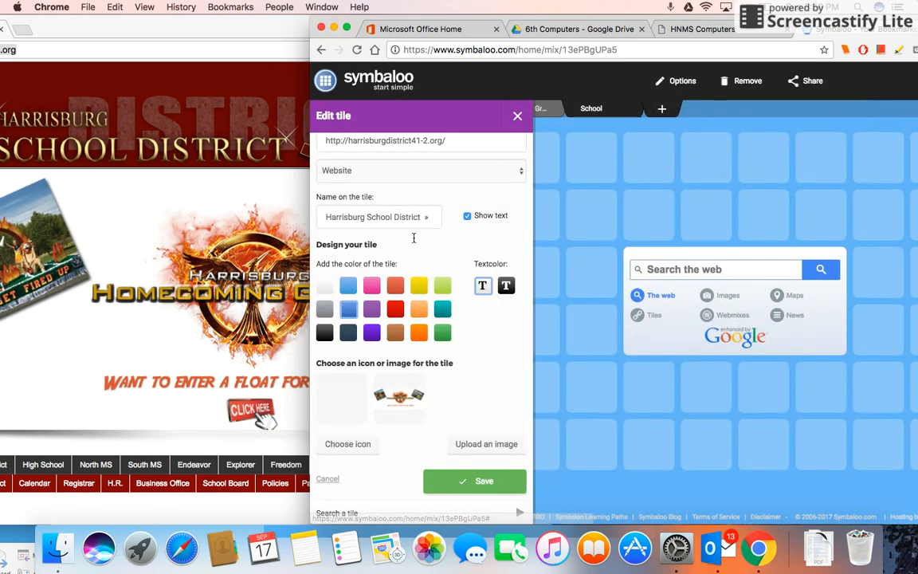
Choose the bear icon from the Animals icon category for the Harrisburg School District tile and save the tile
click(343, 445)
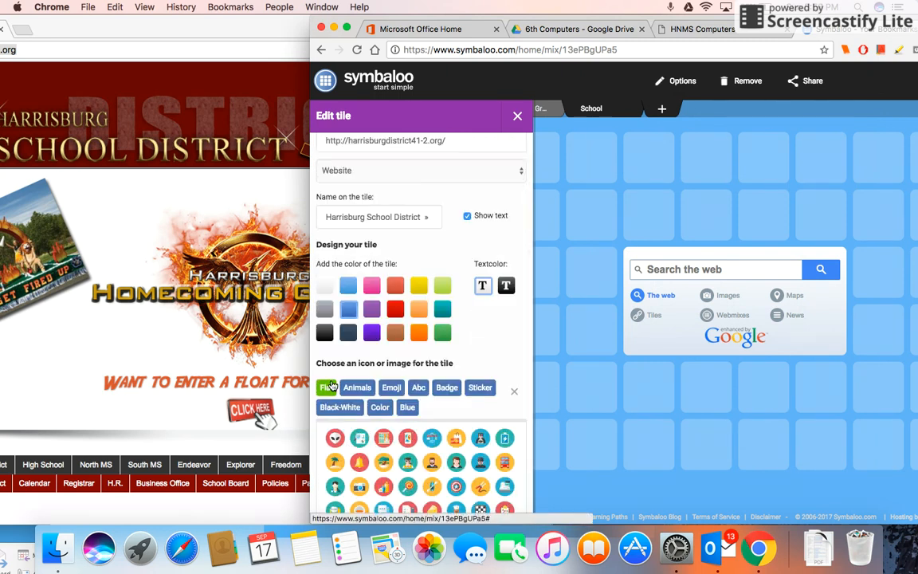
scroll(338, 435, down, 1)
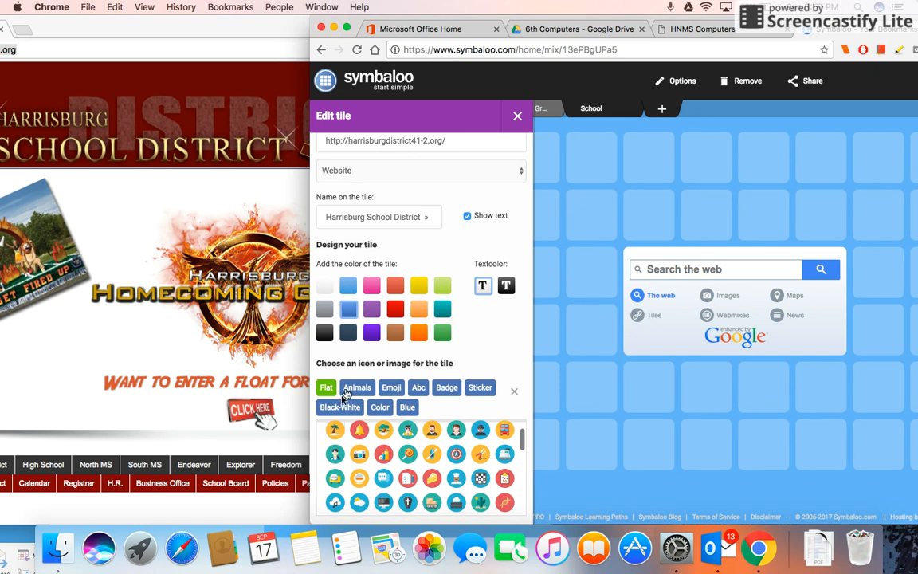
click(350, 390)
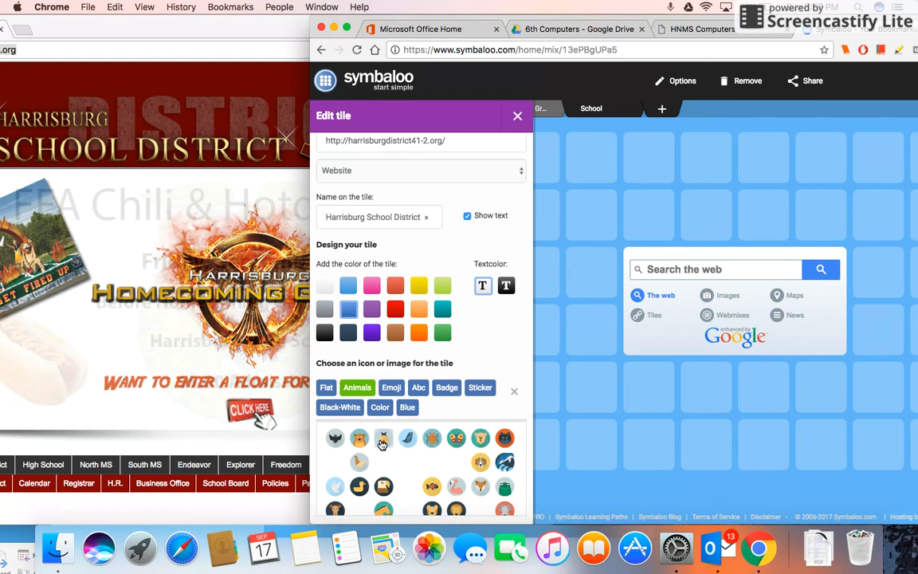
scroll(383, 444, down, 3)
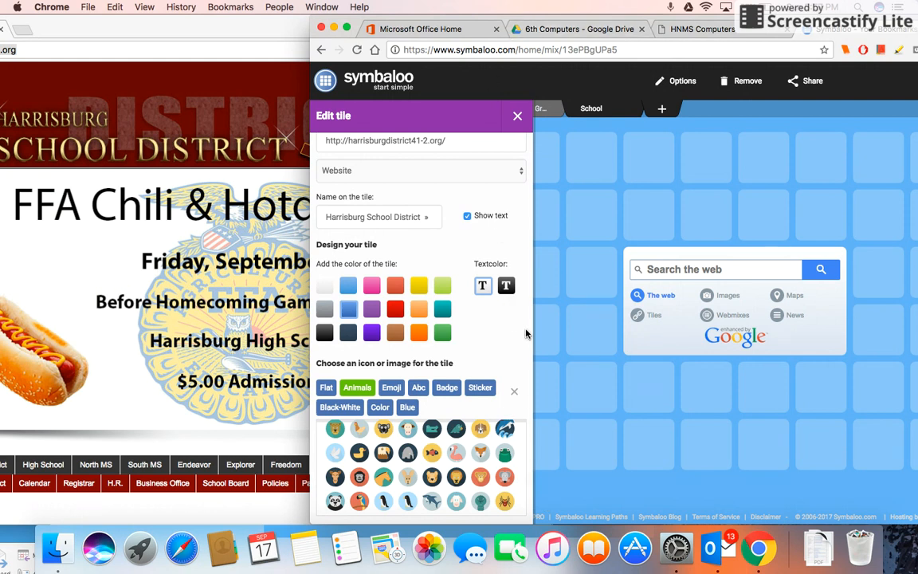
scroll(472, 295, down, 3)
click(473, 481)
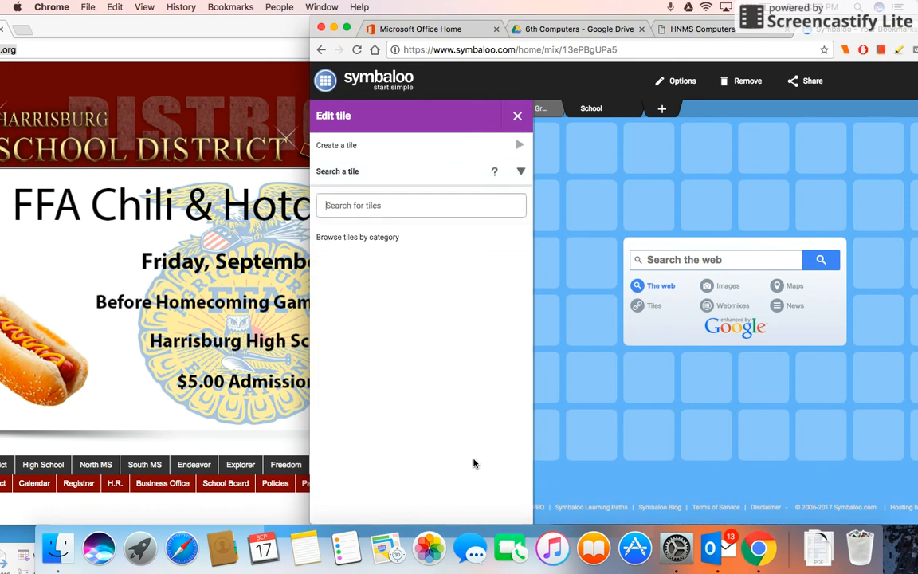
click(514, 145)
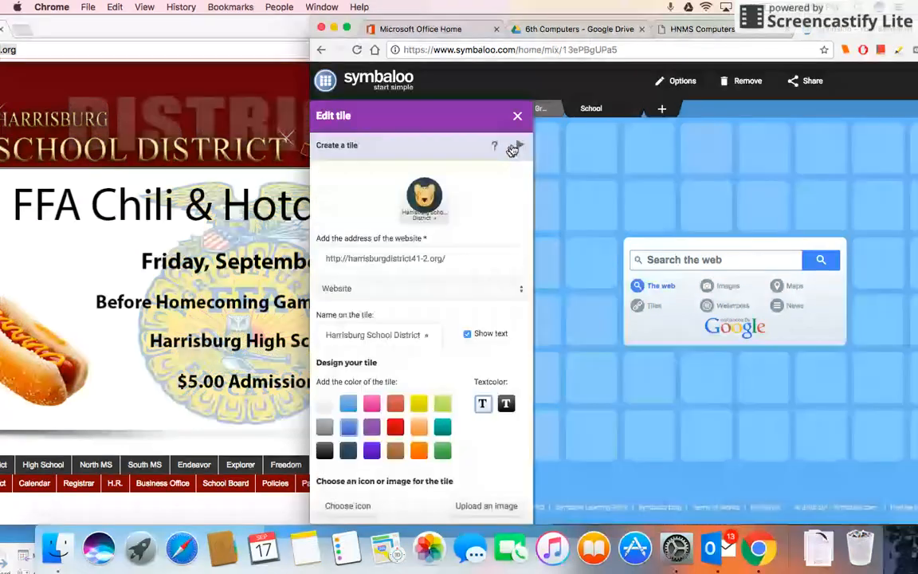
scroll(414, 470, down, 3)
click(461, 451)
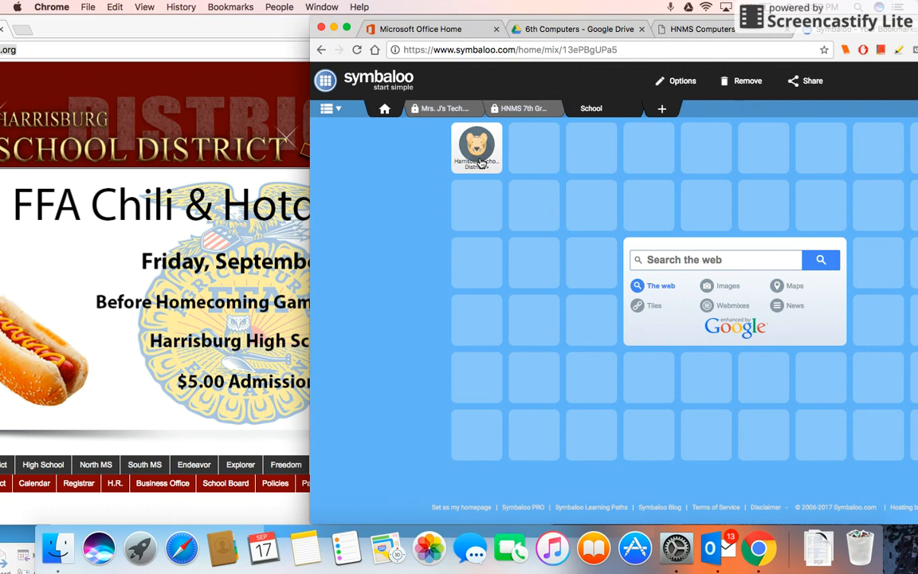
Open the Harrisburg School District tile to check that its link works, and return to the webmix
click(479, 162)
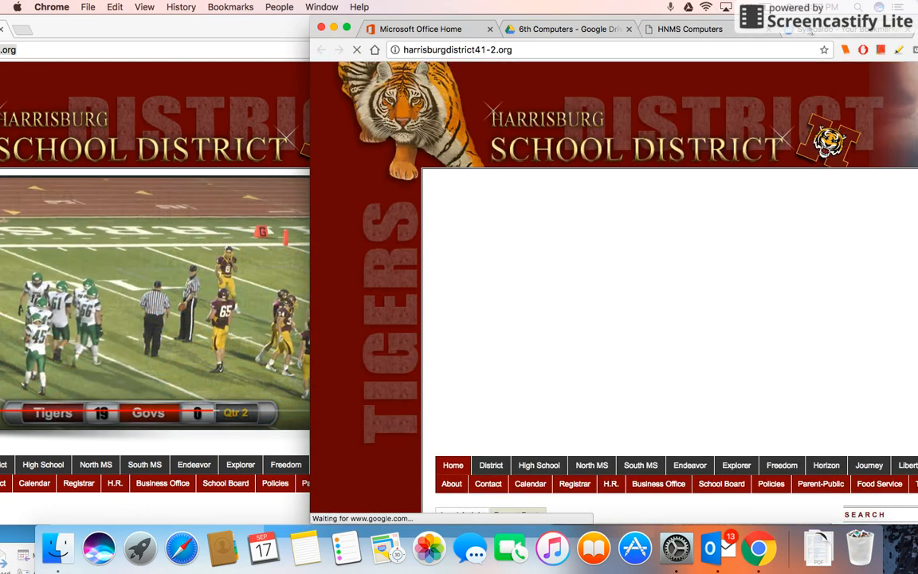
click(805, 28)
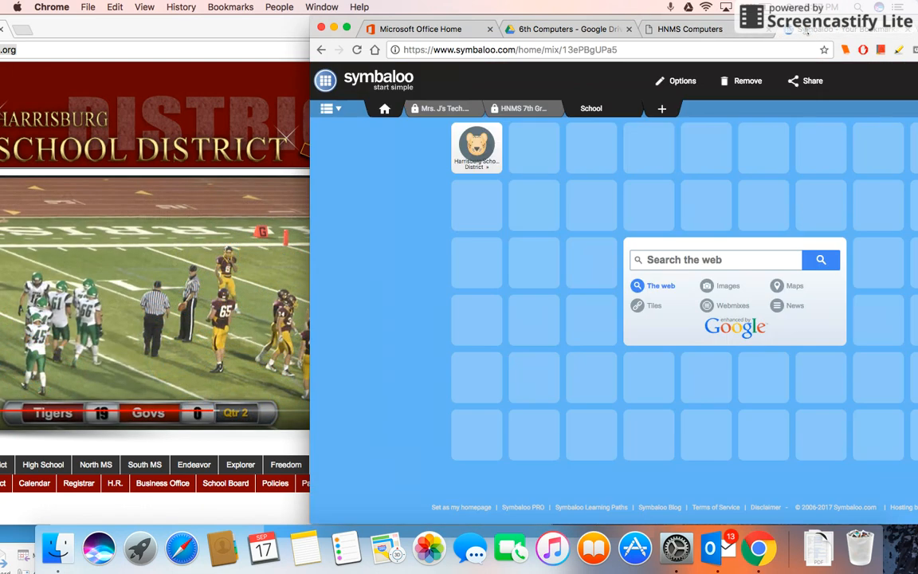
Open the North MS link from the Symbaloo Links PDF and copy the site's web address
drag(191, 24, 400, 14)
click(36, 50)
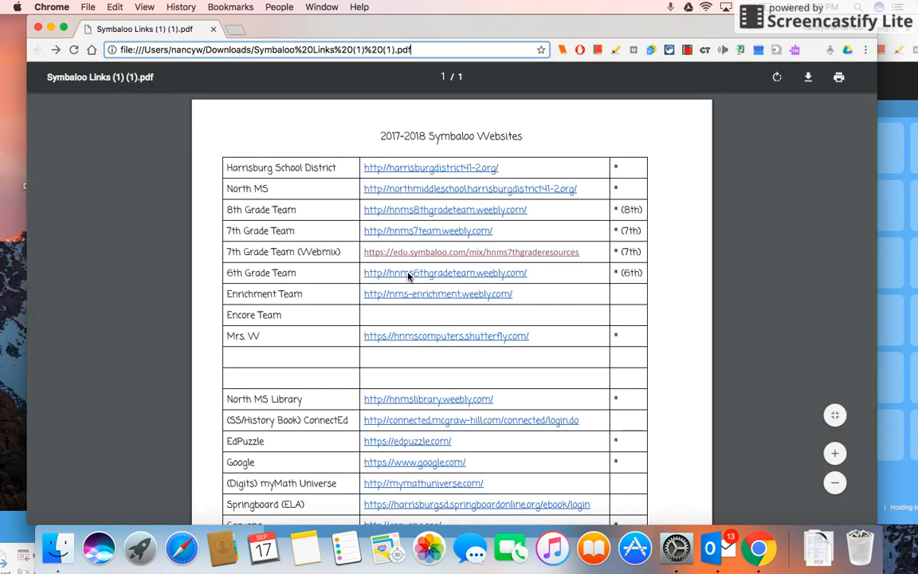
click(366, 190)
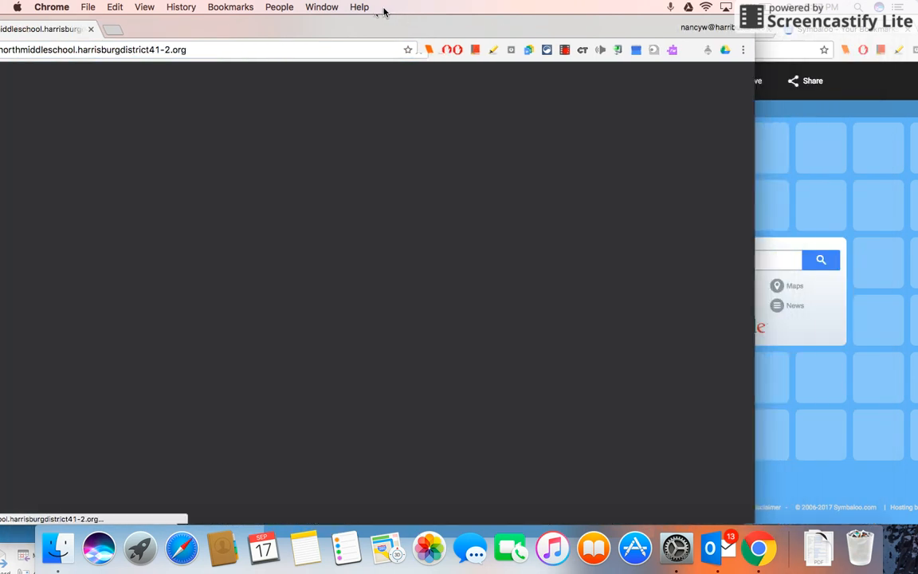
drag(384, 12, 179, 7)
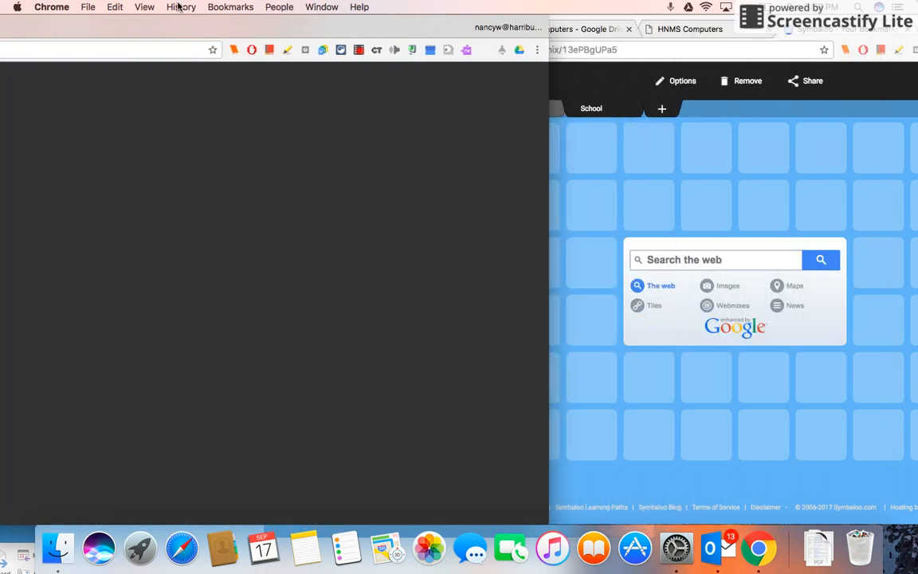
click(140, 49)
key(super+c)
drag(157, 17, 4, 29)
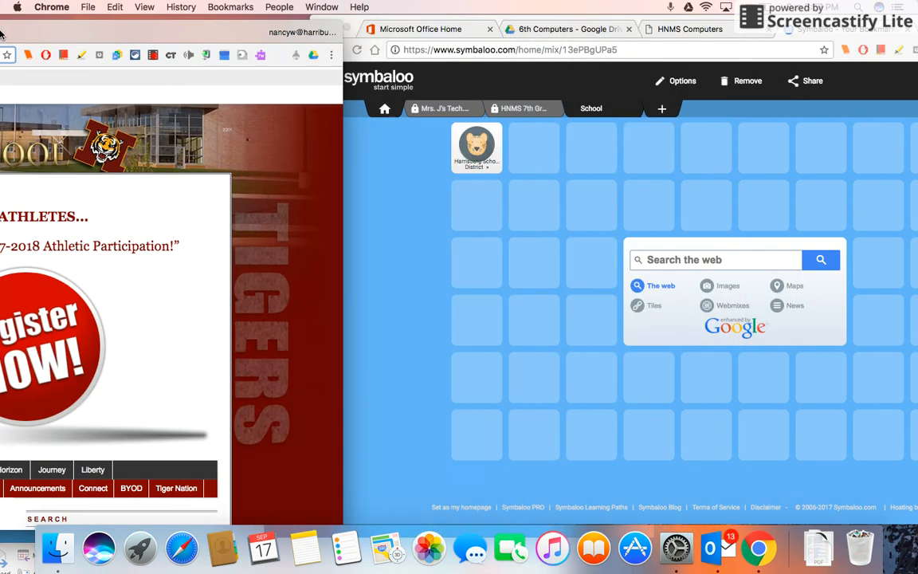
click(478, 220)
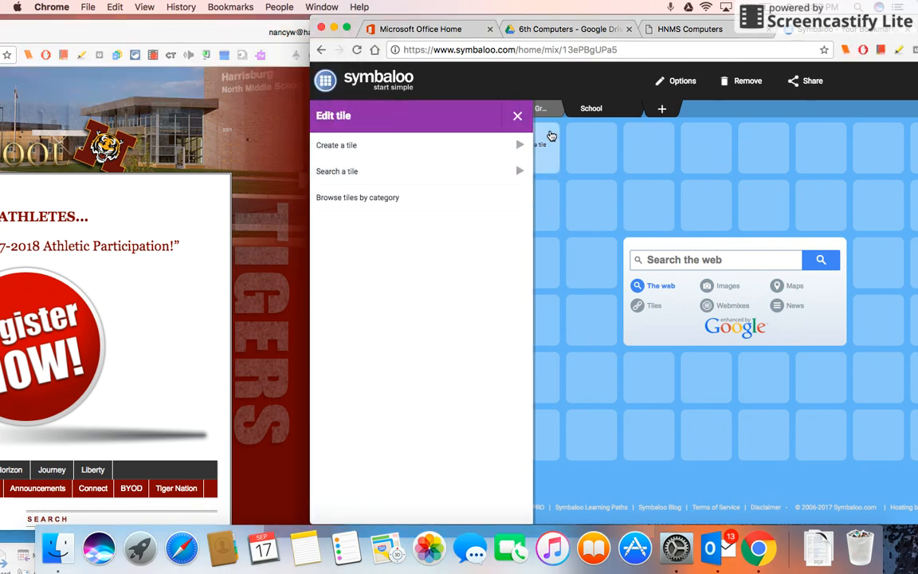
click(520, 146)
click(398, 265)
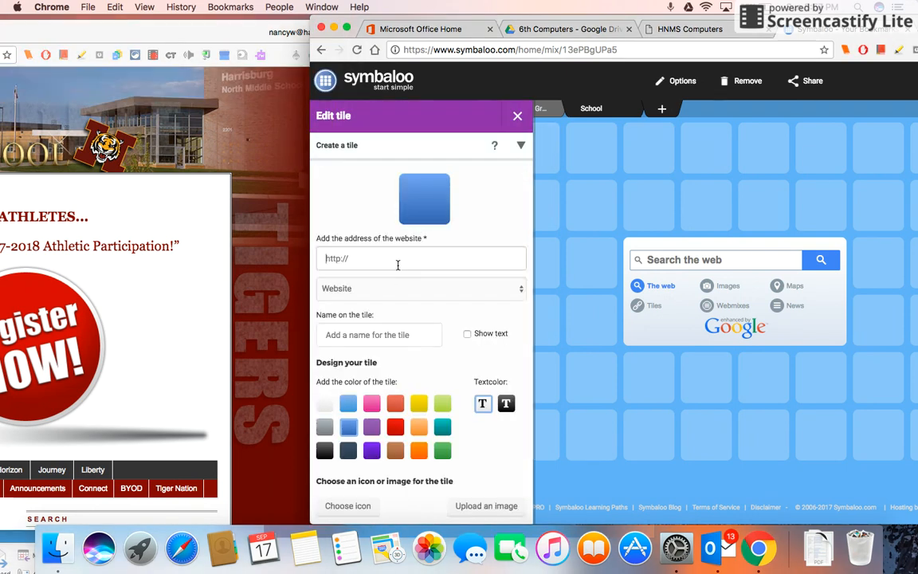
key(super+v)
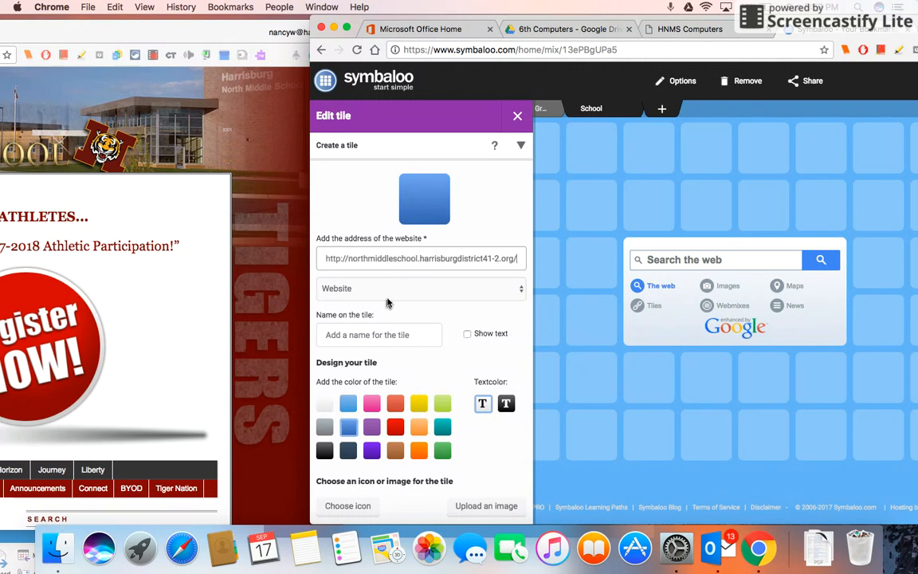
Name the tile HNMS and turn on Show text
click(381, 338)
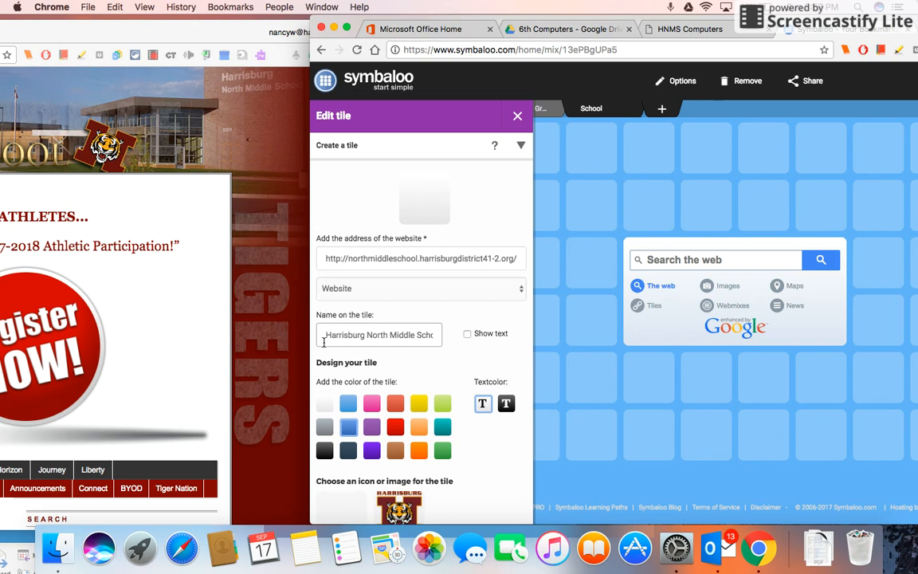
drag(434, 335, 313, 335)
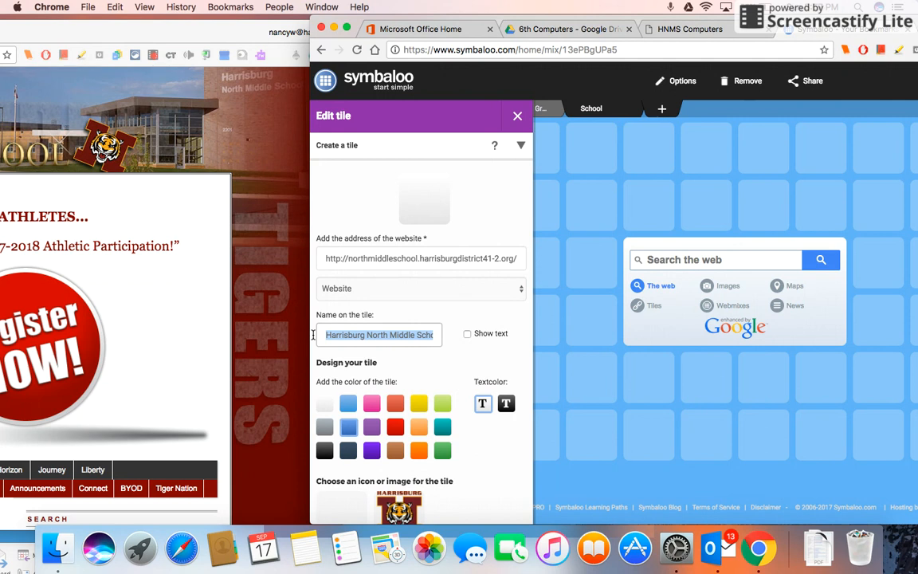
text(HNMS)
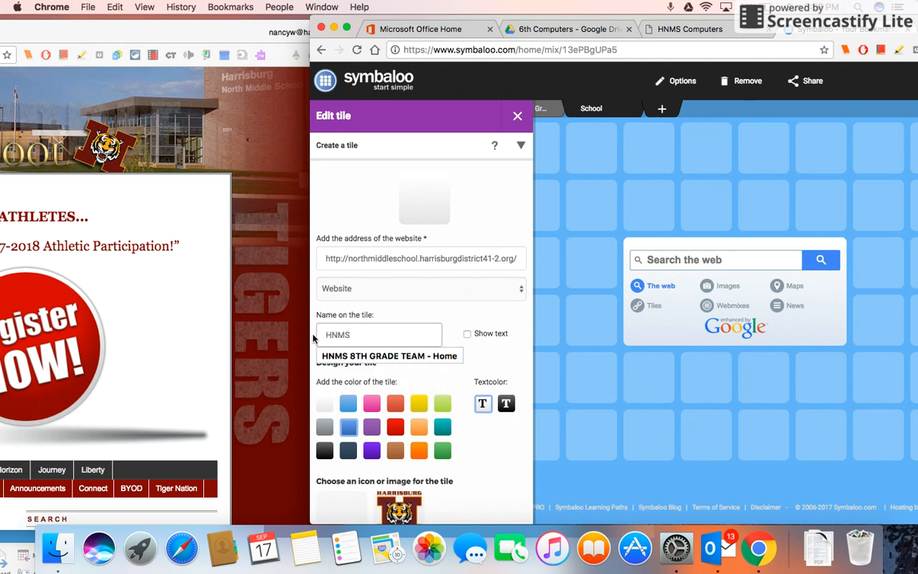
click(467, 335)
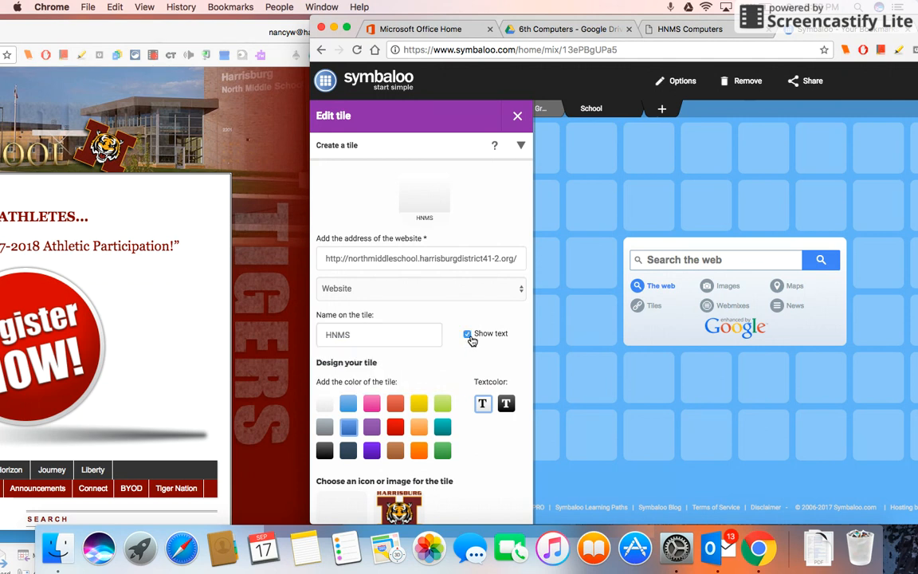
Crop the suggested Harrisburg Tigers image to the tiger's head, use it as the tile image, and save the tile
scroll(454, 367, down, 3)
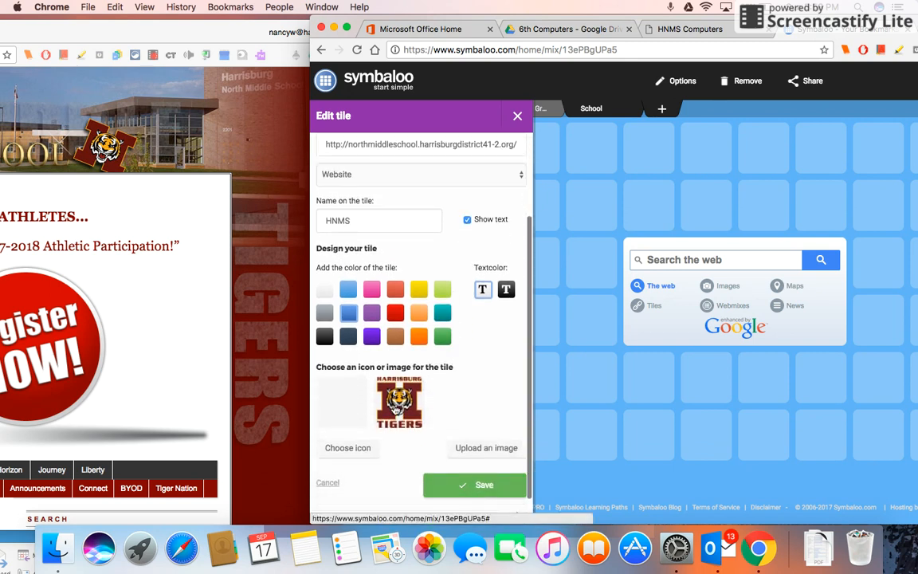
click(399, 396)
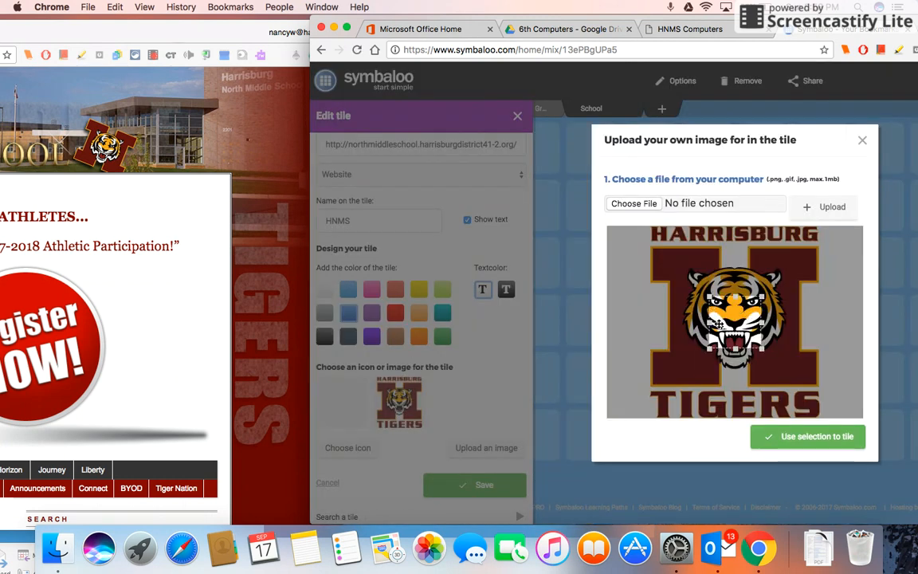
drag(712, 300, 688, 273)
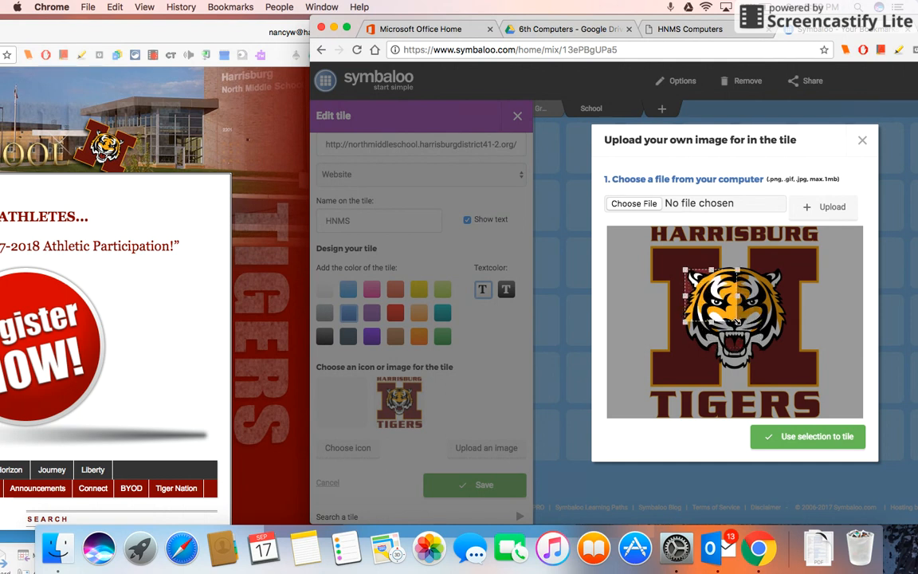
drag(739, 322, 786, 371)
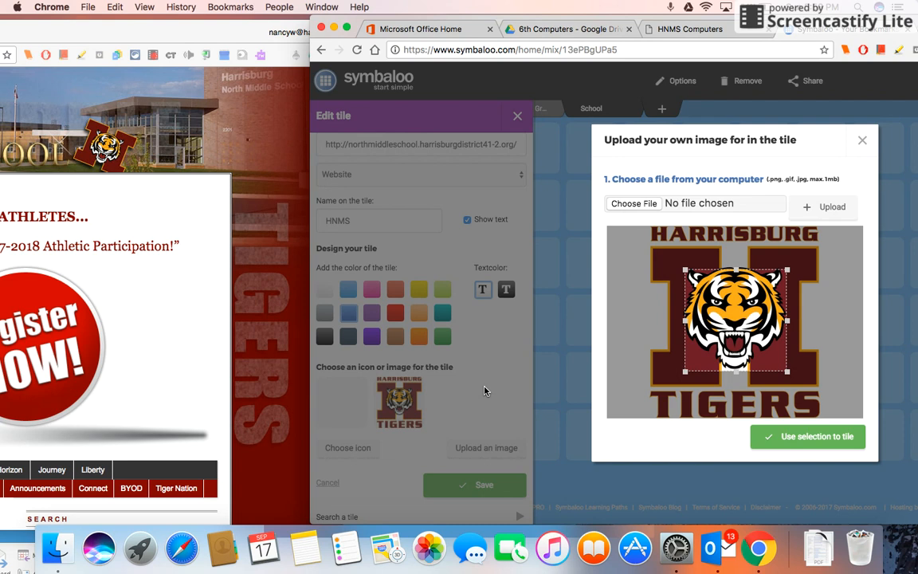
click(785, 443)
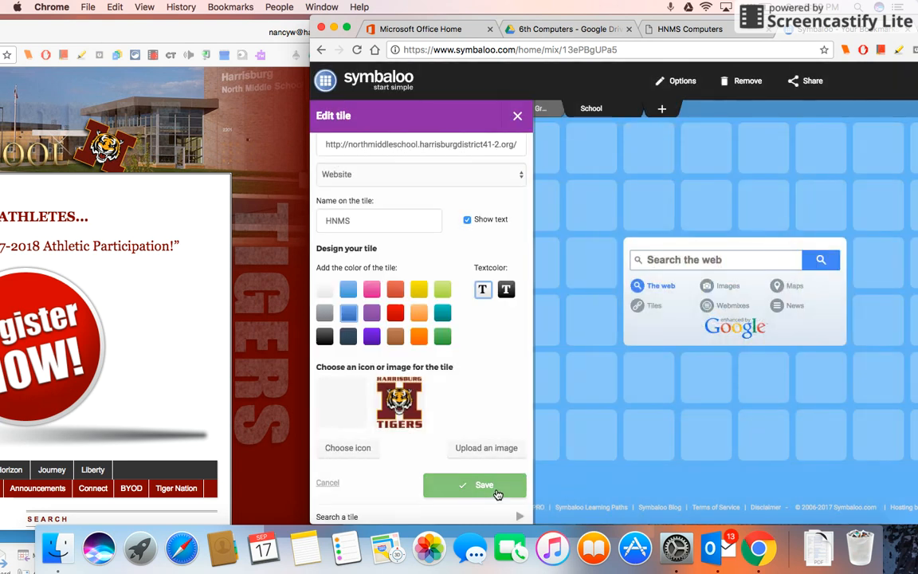
click(483, 485)
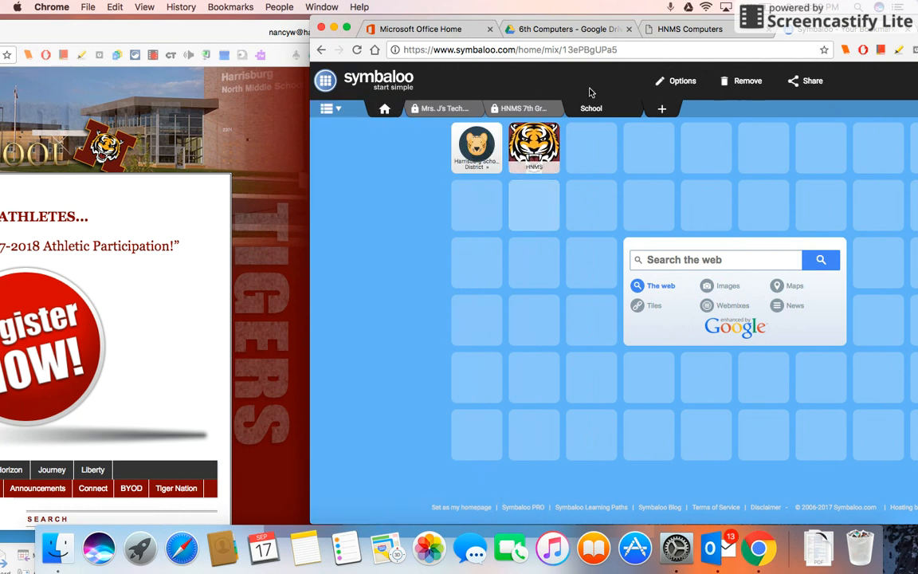
Move the HNMS tile into the first slot of the second row, below the district tile
drag(509, 156, 472, 207)
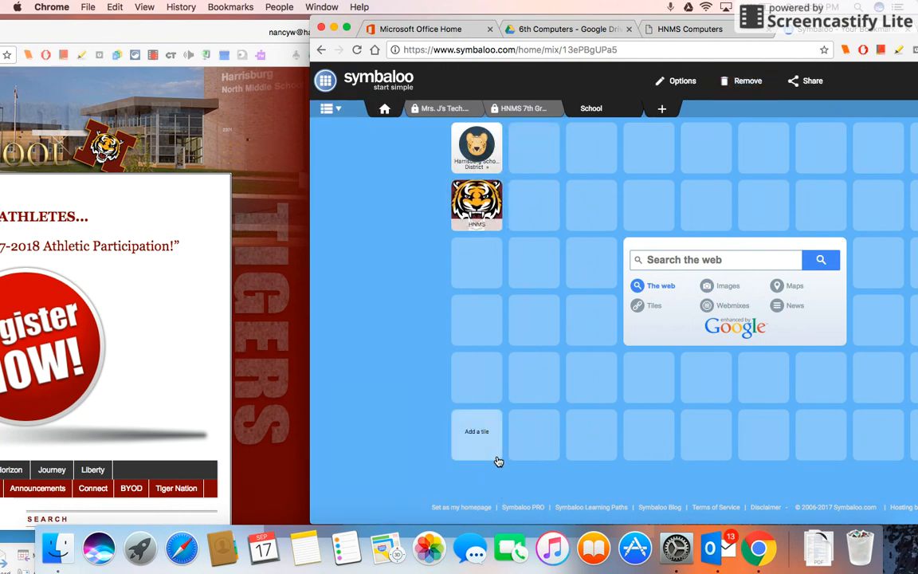
drag(214, 32, 754, 6)
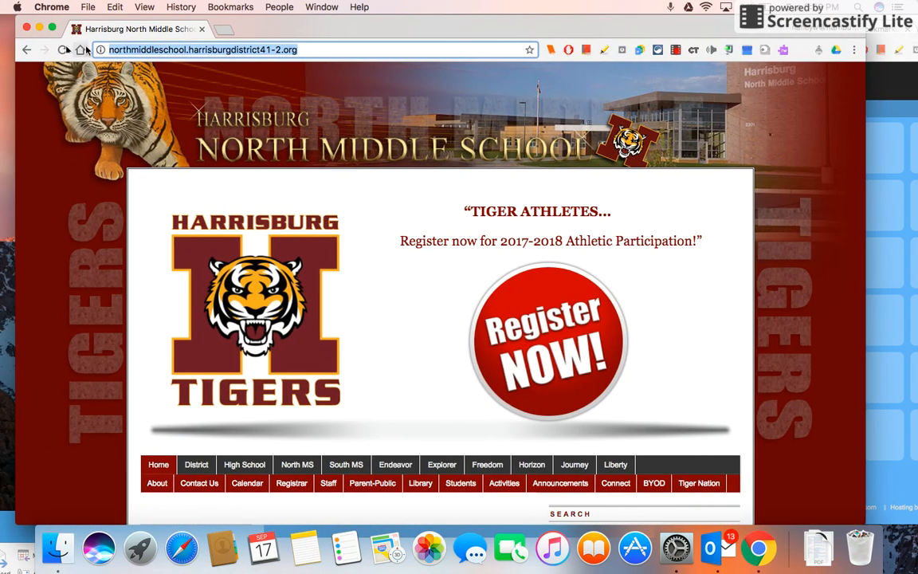
Open the teacher's Shutterfly link from the Symbaloo Links PDF and copy its web address
click(25, 50)
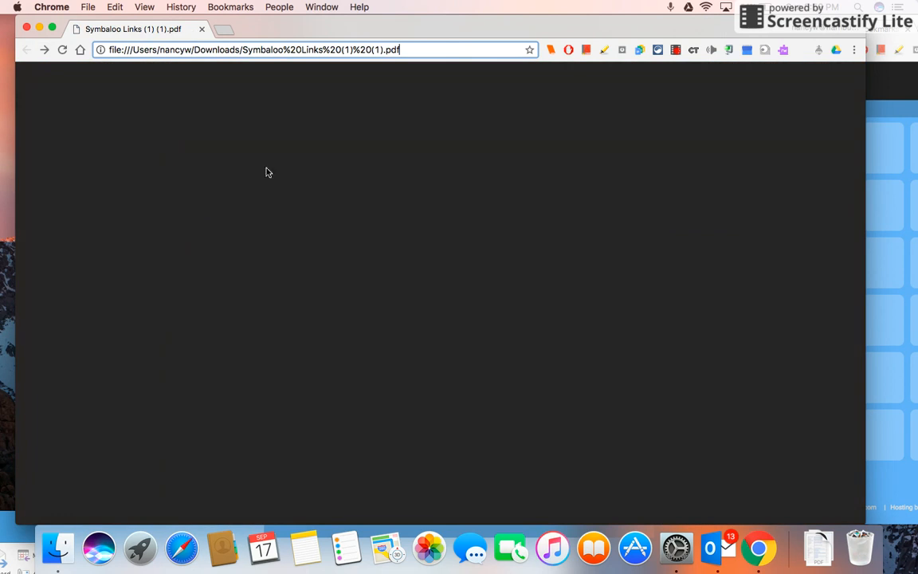
scroll(338, 263, down, 2)
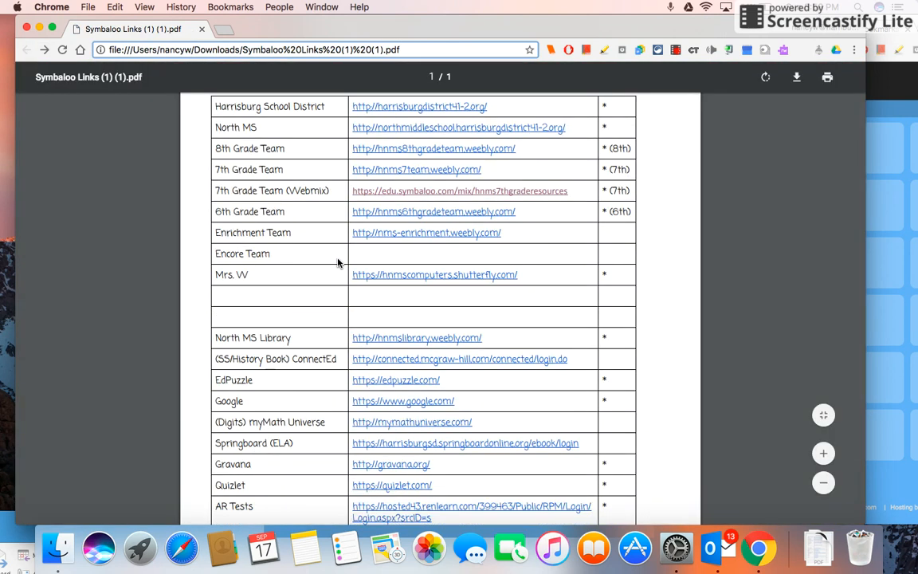
click(415, 278)
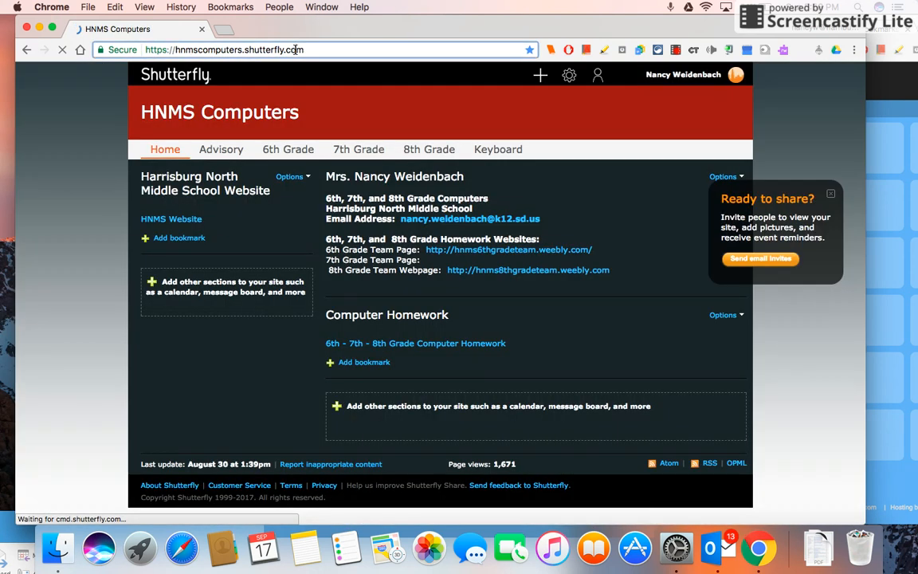
click(294, 50)
key(super+c)
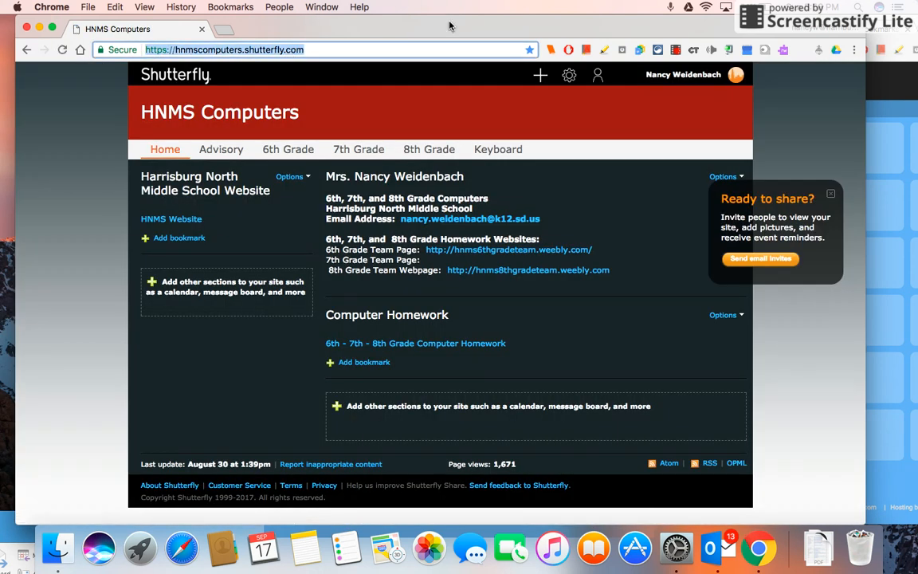
drag(449, 23, 126, 69)
drag(627, 19, 507, 19)
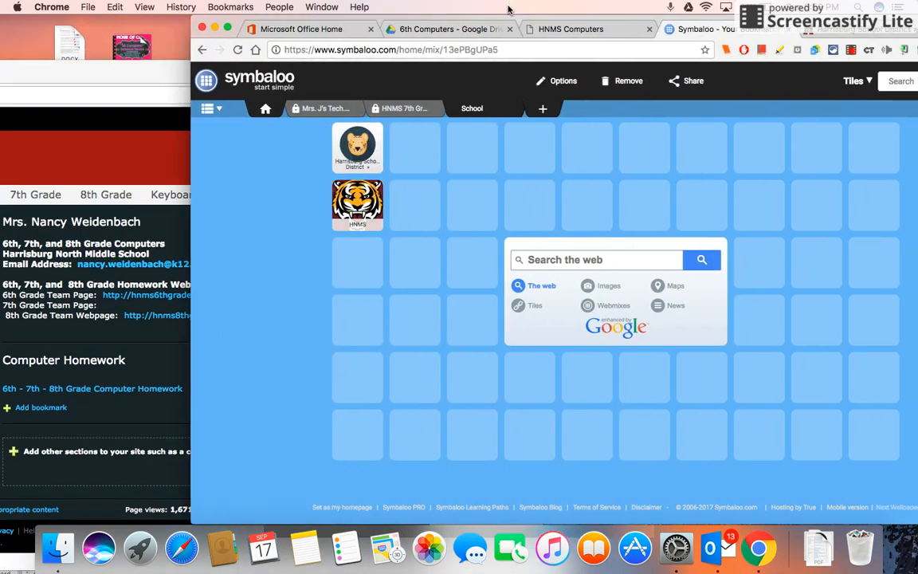
click(413, 153)
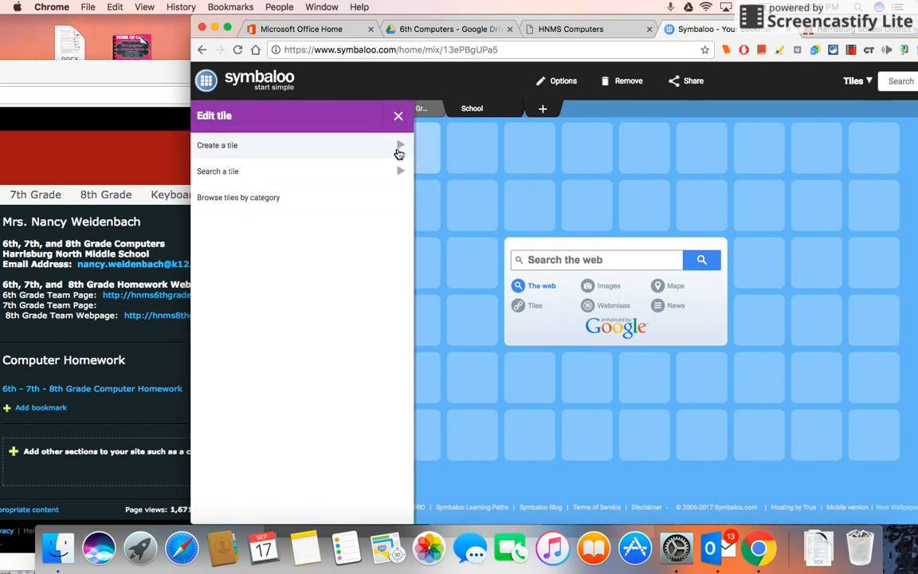
click(397, 149)
click(294, 258)
key(super+v)
Name the tile with the teacher's name as listed in the PDF
click(261, 331)
text(Shutterfly)
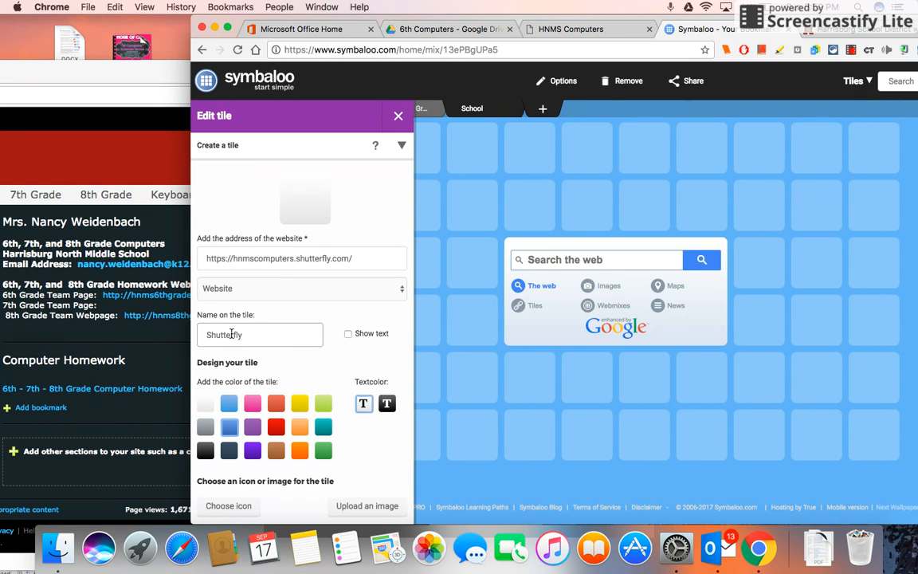
drag(248, 335, 193, 338)
text(Mrs. W)
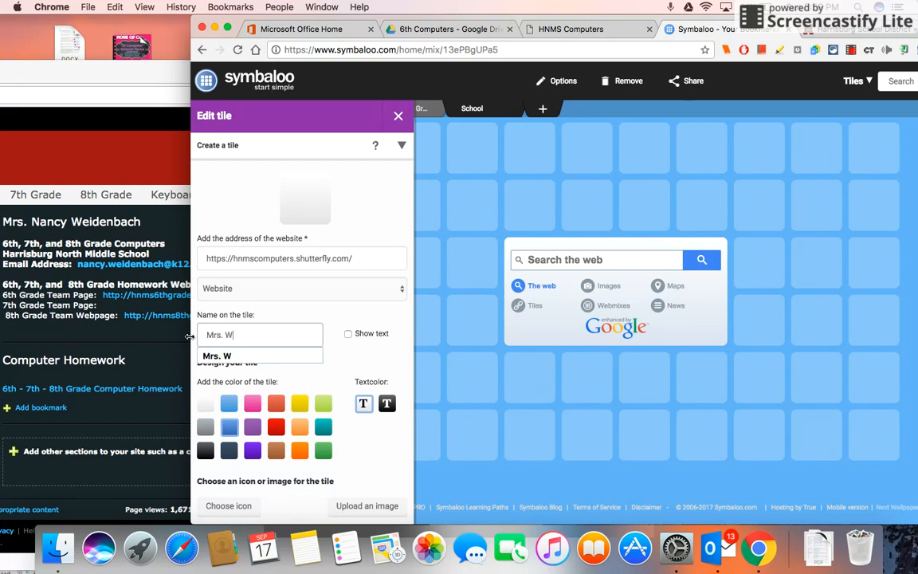
Show the name text on the Mrs. W tile, save it, and open the tile to test its link
key(Return)
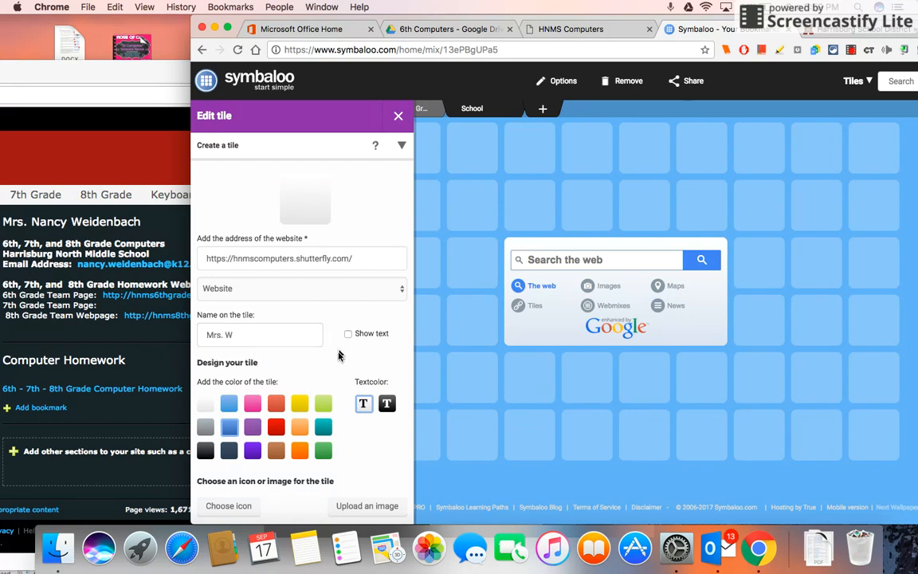
click(347, 333)
scroll(345, 376, down, 3)
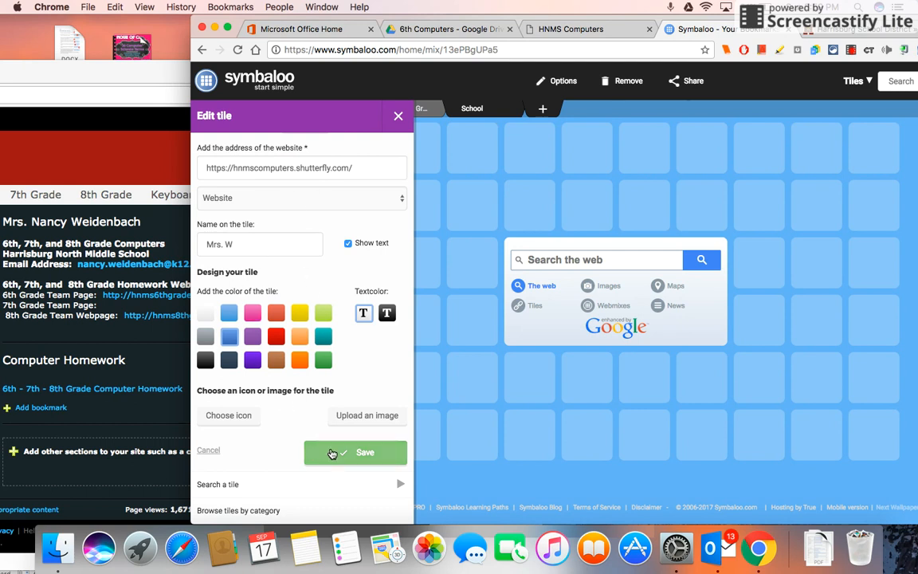
click(333, 453)
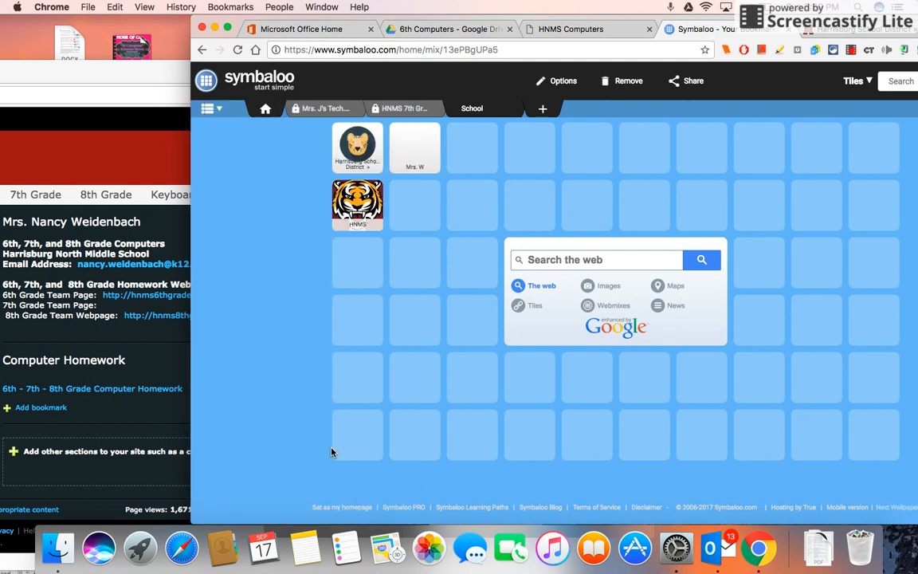
click(425, 143)
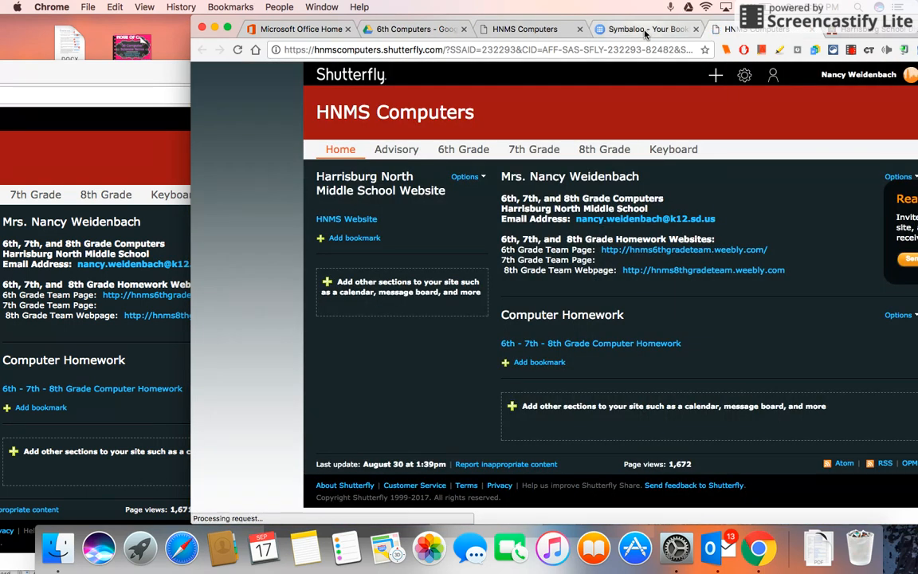
click(646, 30)
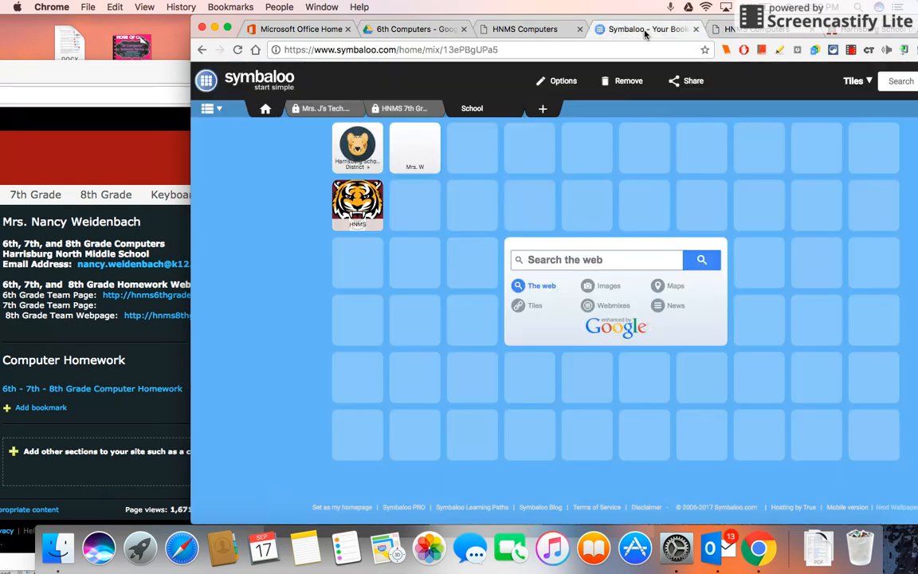
Edit the Mrs. W tile to use a computer monitor icon from the Flat icon set and save it
right_click(414, 149)
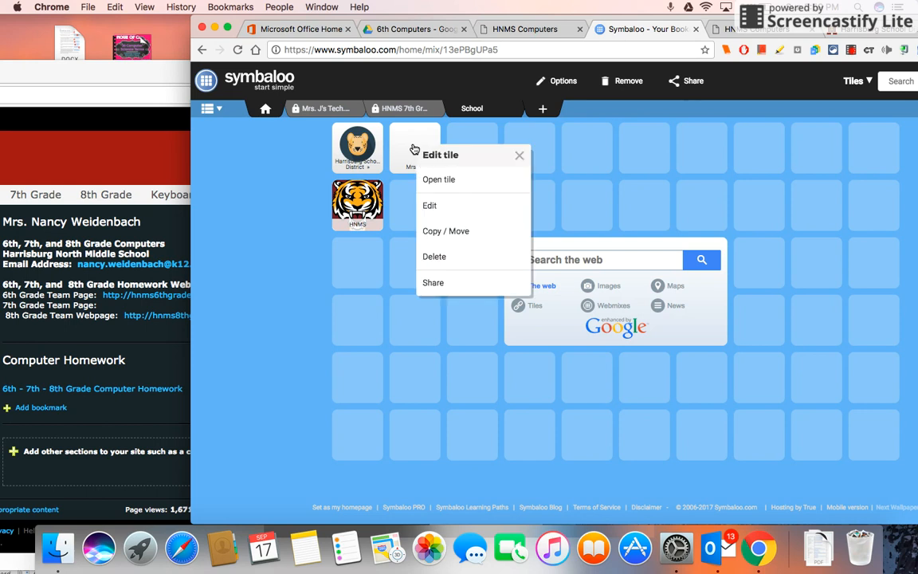
click(431, 207)
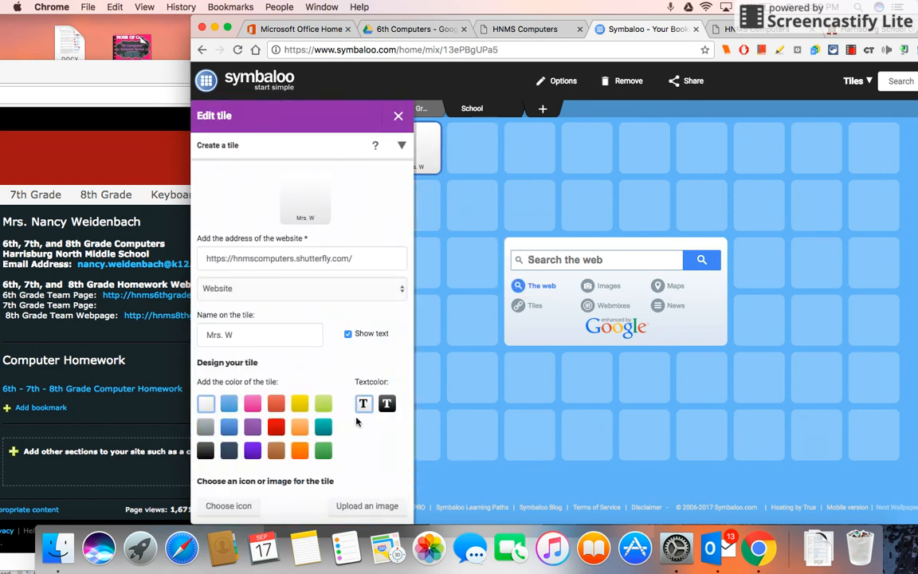
scroll(356, 447, down, 2)
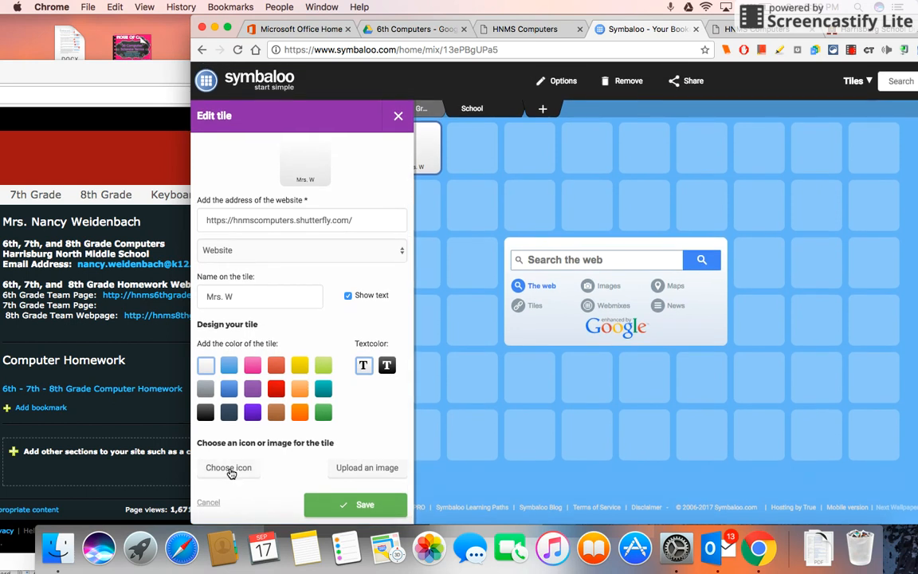
click(230, 470)
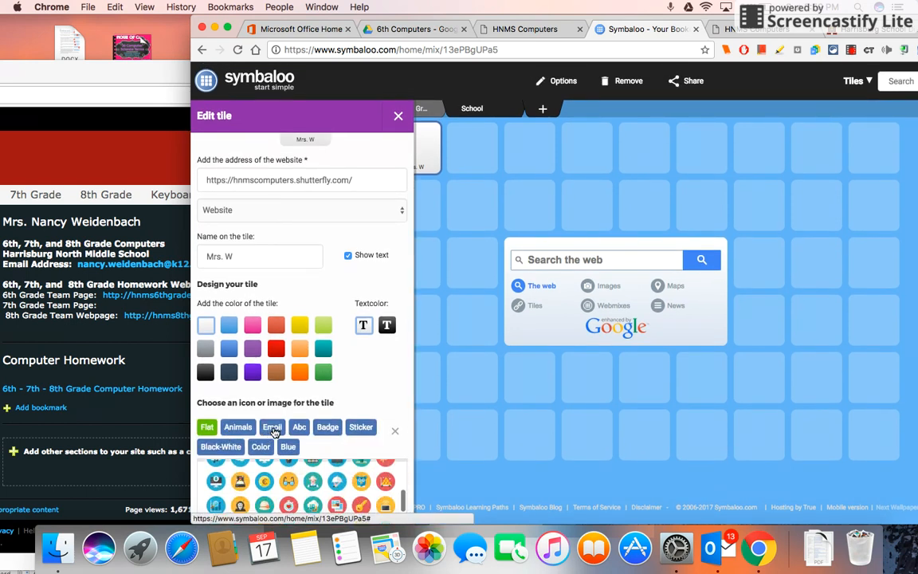
scroll(388, 365, down, 1)
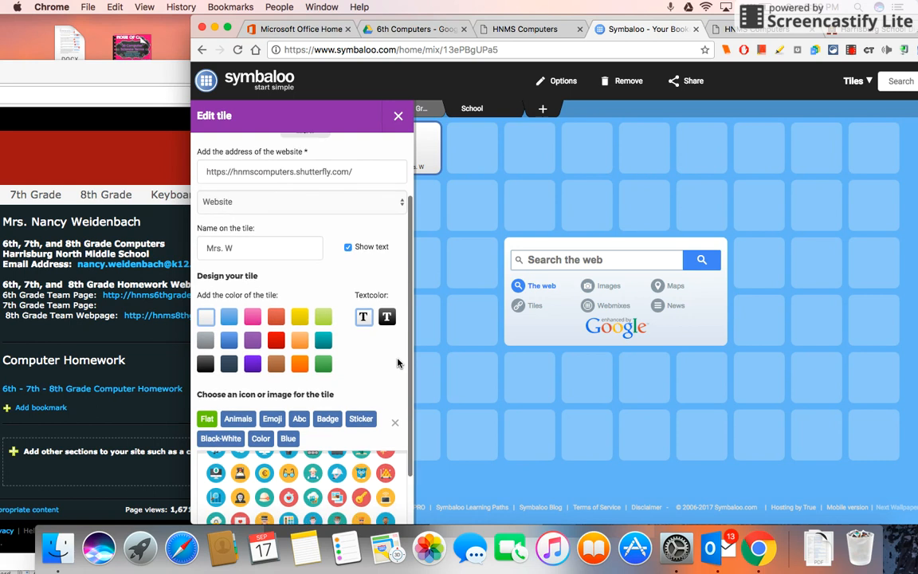
drag(573, 18, 425, 6)
scroll(100, 474, down, 5)
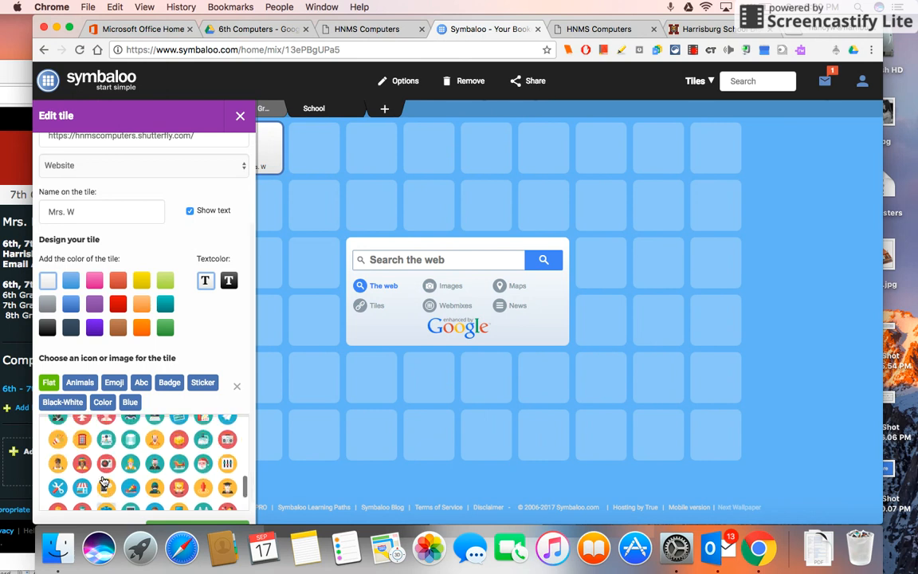
scroll(102, 480, down, 5)
scroll(102, 480, up, 5)
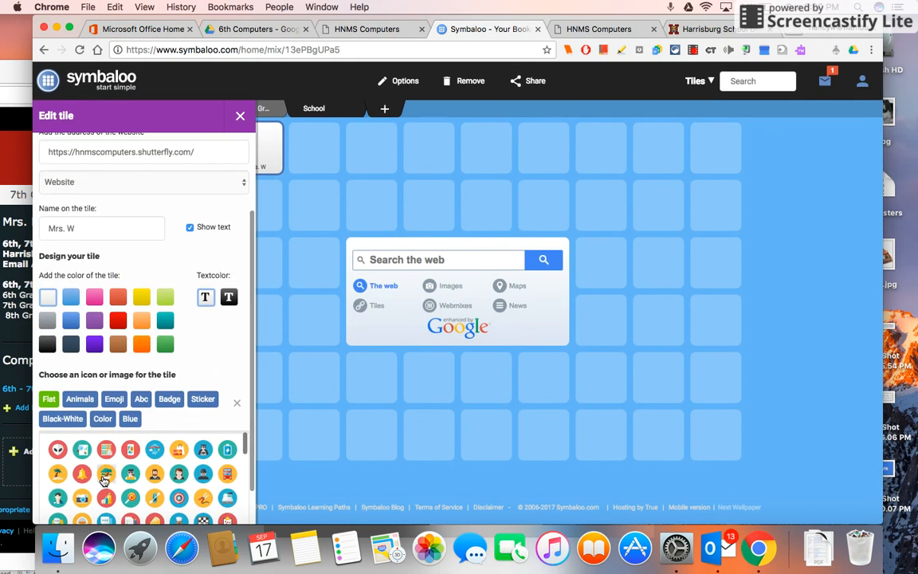
click(114, 399)
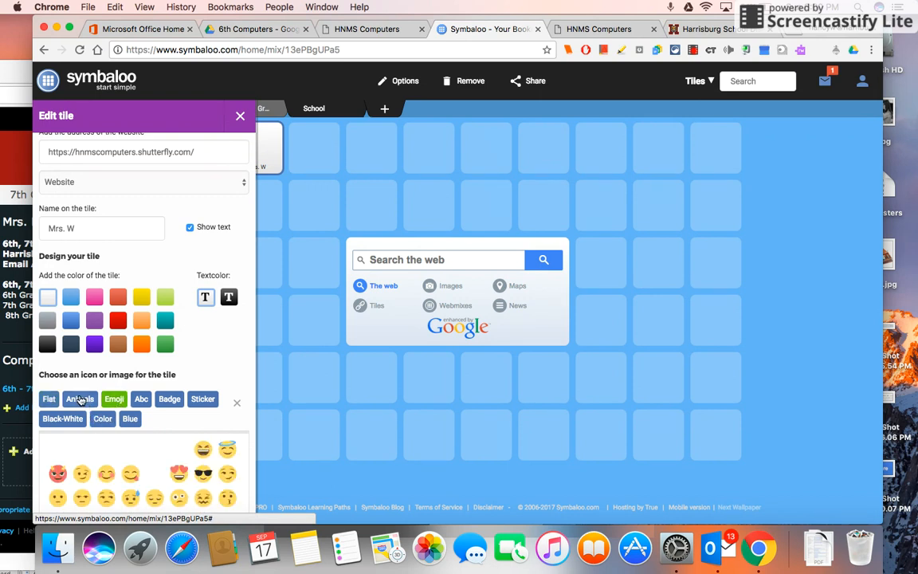
click(80, 400)
scroll(96, 447, down, 5)
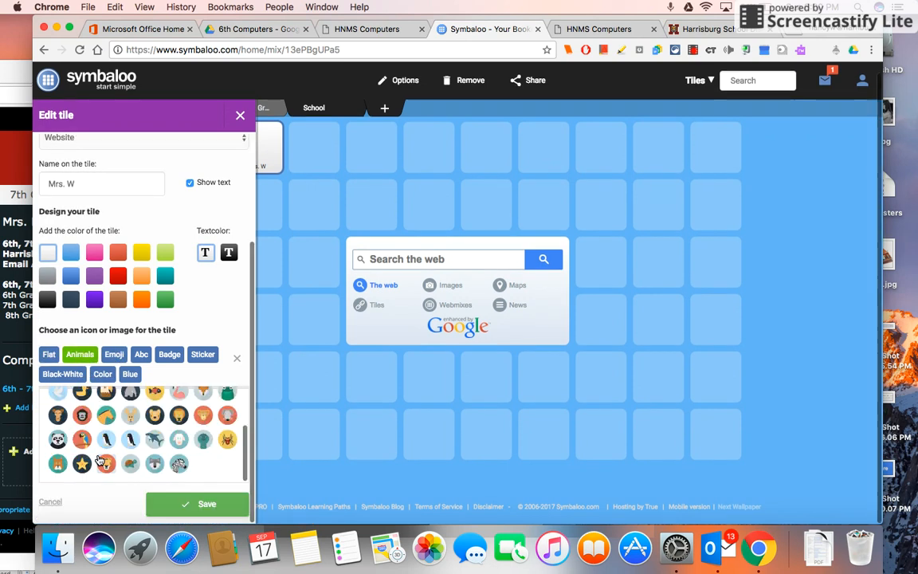
click(48, 355)
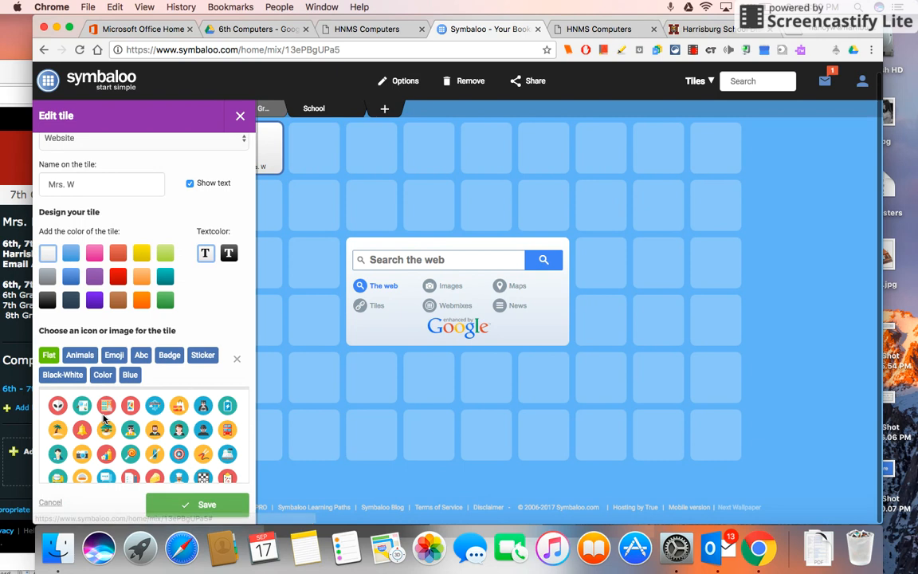
scroll(108, 430, down, 5)
scroll(109, 441, down, 1)
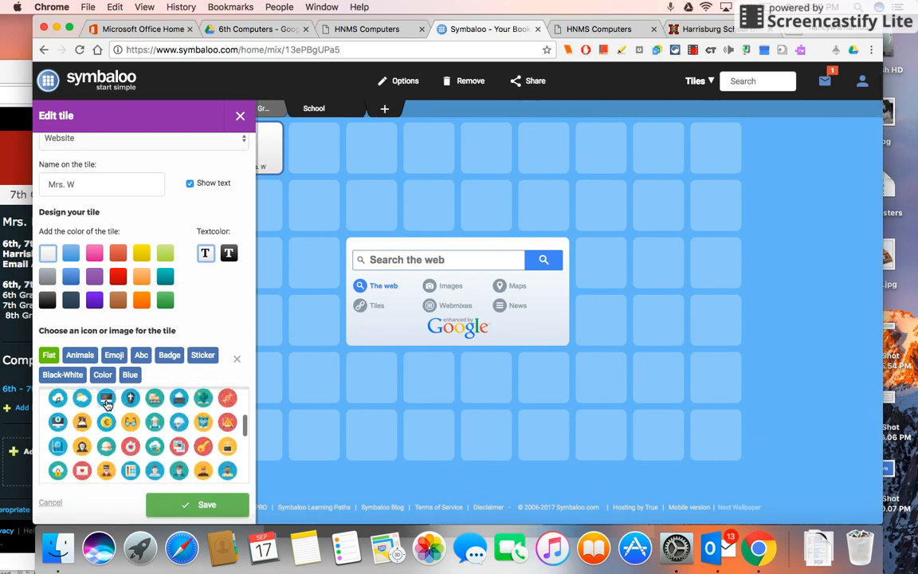
click(106, 397)
click(179, 505)
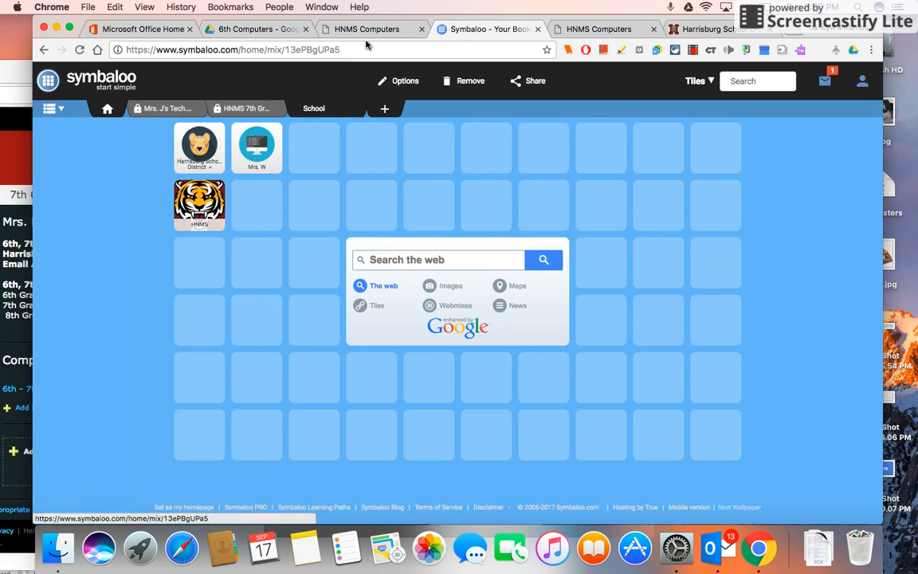
Open the (SS/History Book) ConnectEd link from the Symbaloo Links PDF and copy its web address
drag(440, 16, 550, 16)
drag(27, 71, 435, 11)
click(110, 50)
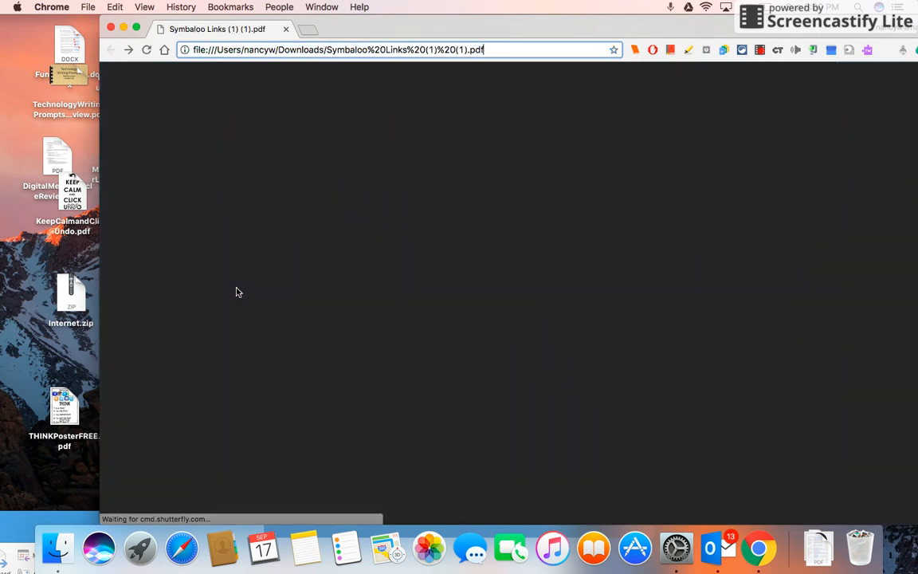
scroll(337, 399, down, 2)
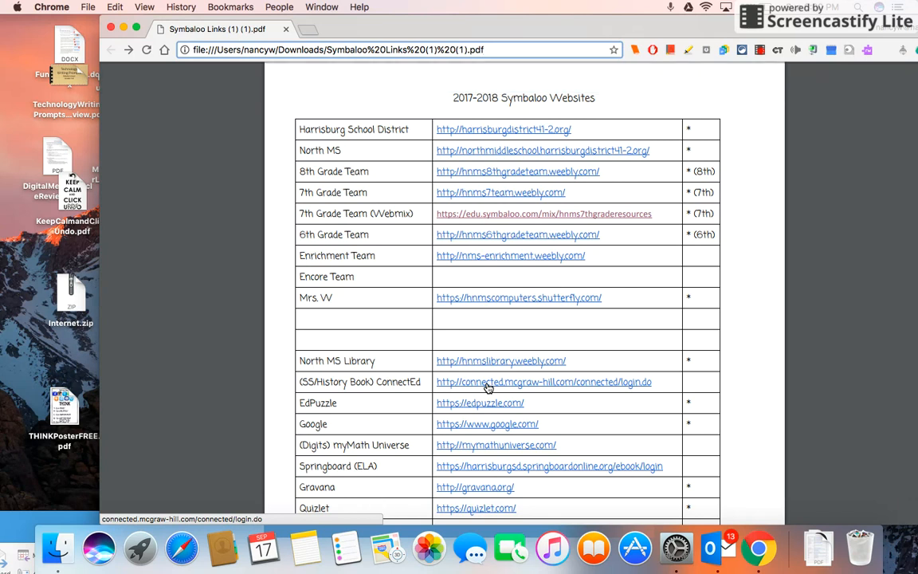
click(488, 386)
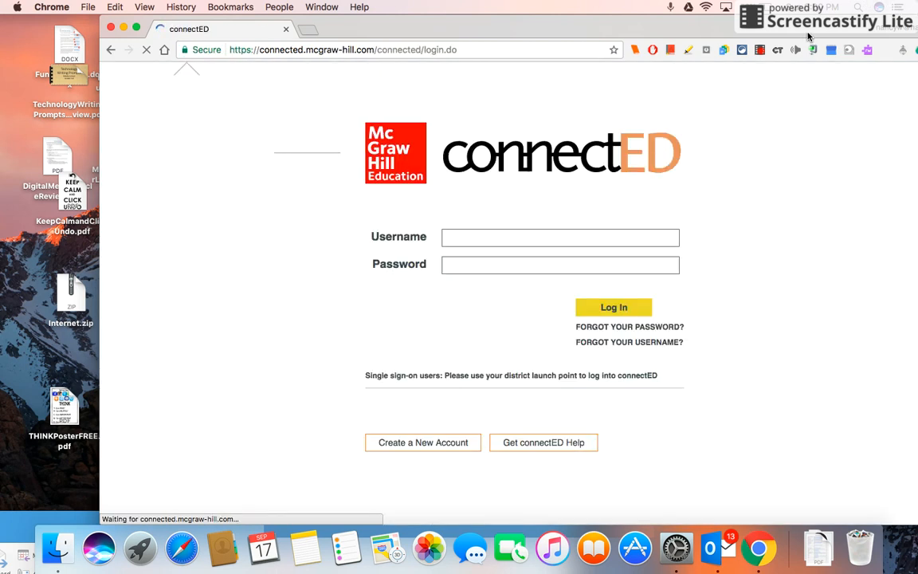
drag(807, 36, 708, 23)
click(292, 51)
key(super+c)
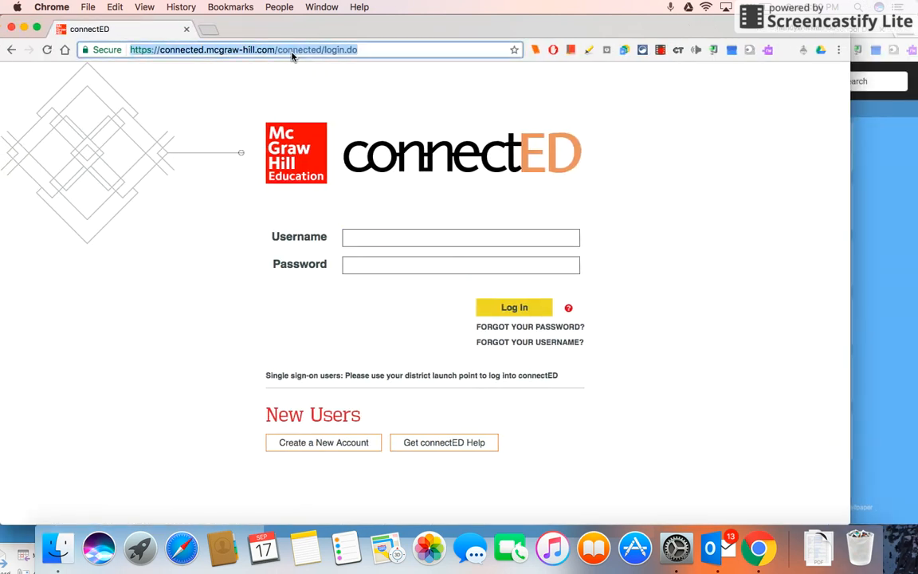
drag(365, 14, 6, 431)
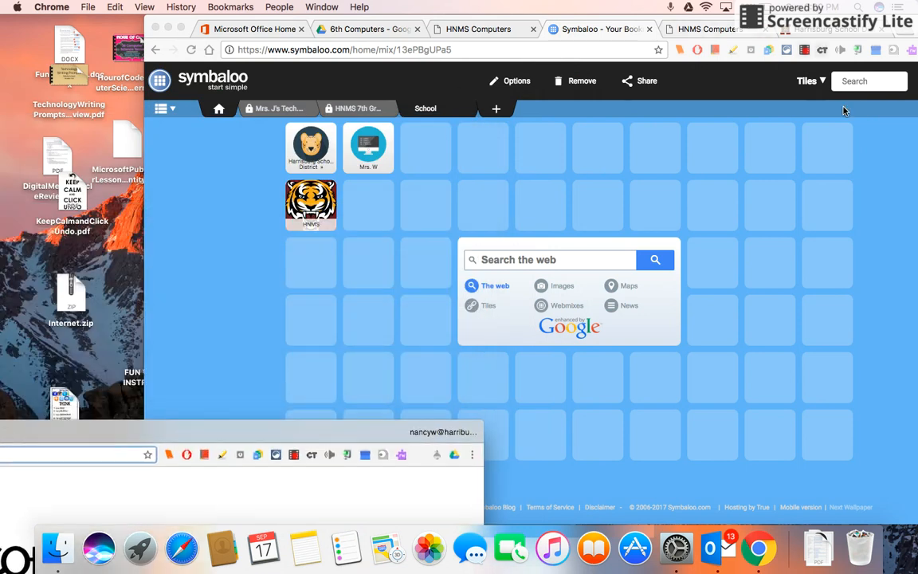
click(826, 143)
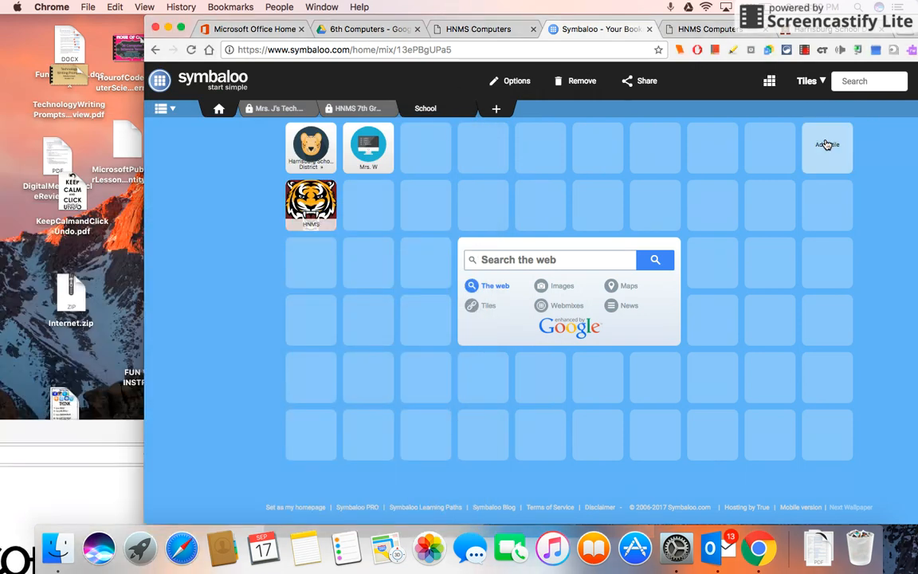
click(327, 147)
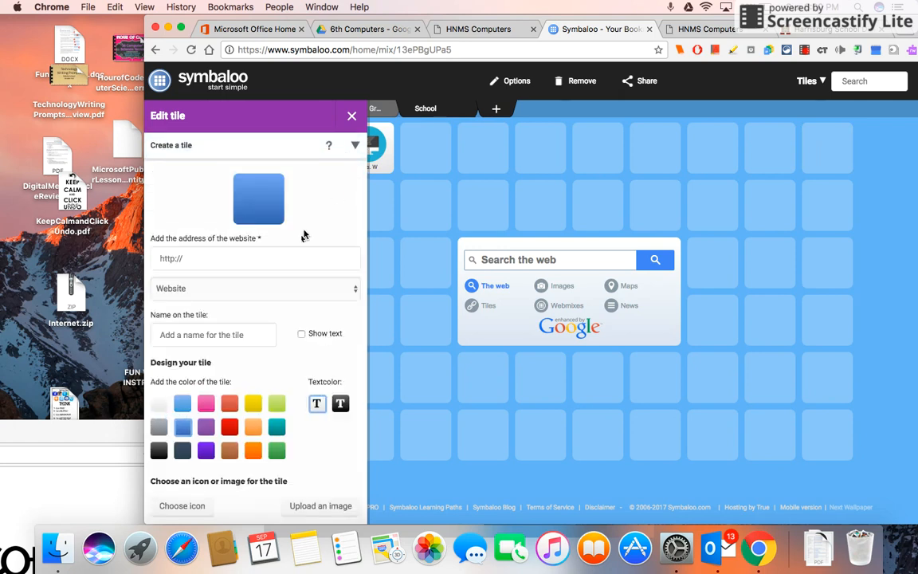
click(283, 266)
key(super+v)
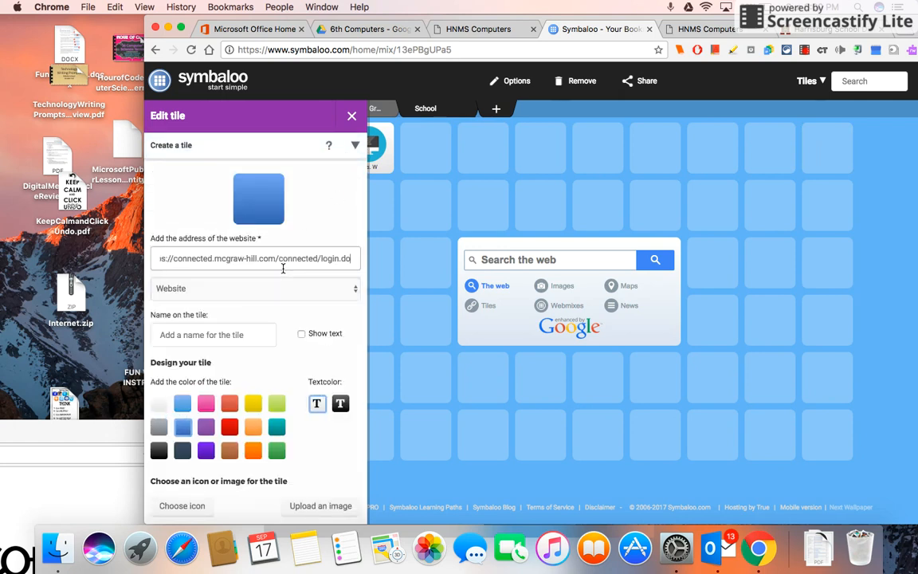
click(239, 343)
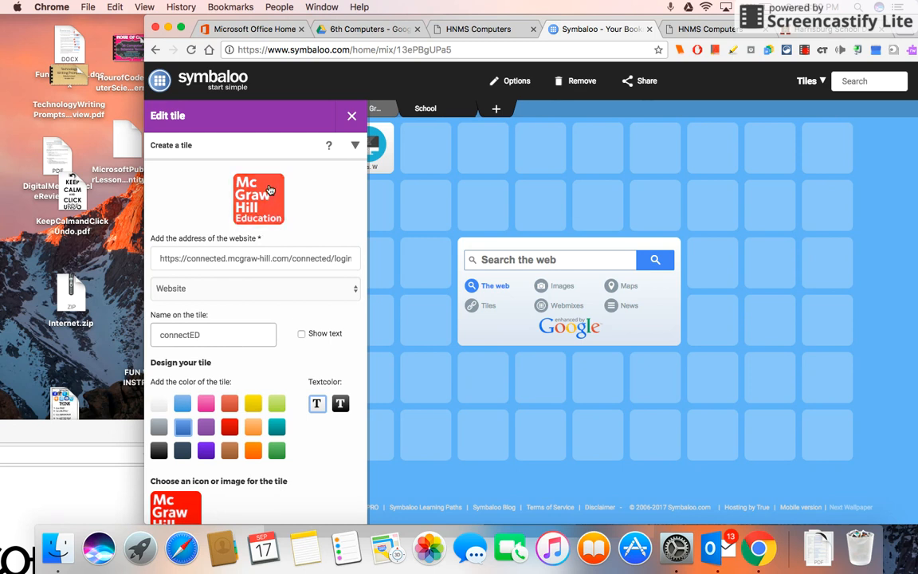
Name the tile SS Book, show its name text, and save it
drag(213, 335, 142, 336)
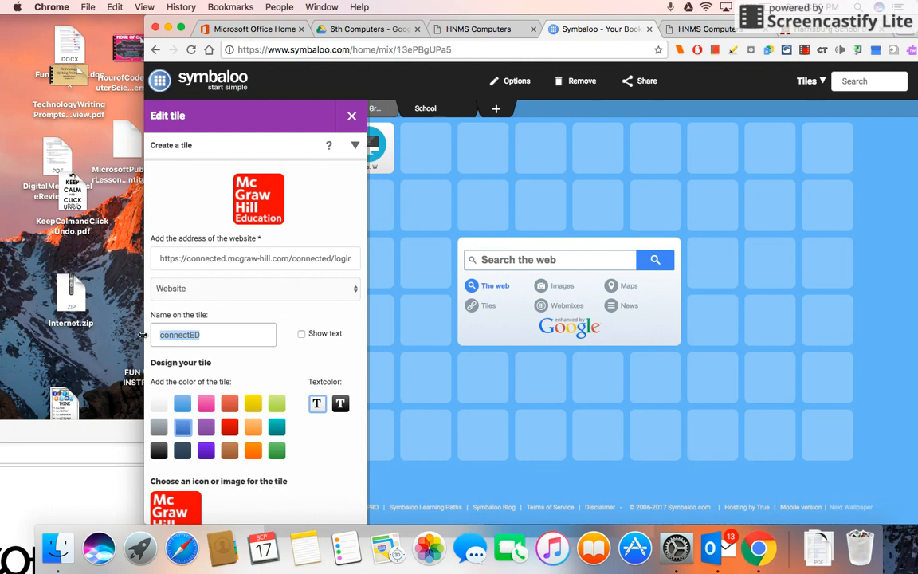
text(SS Book)
click(302, 333)
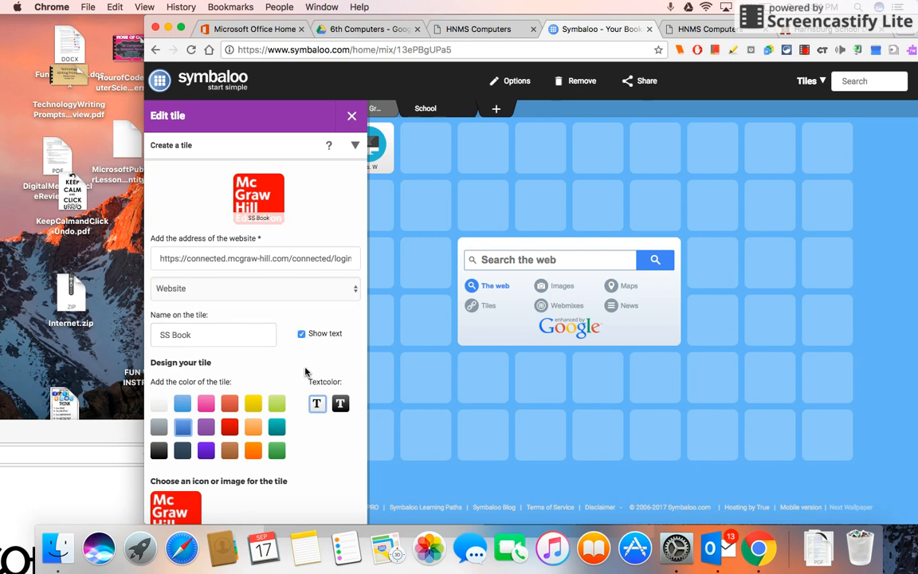
scroll(184, 415, down, 4)
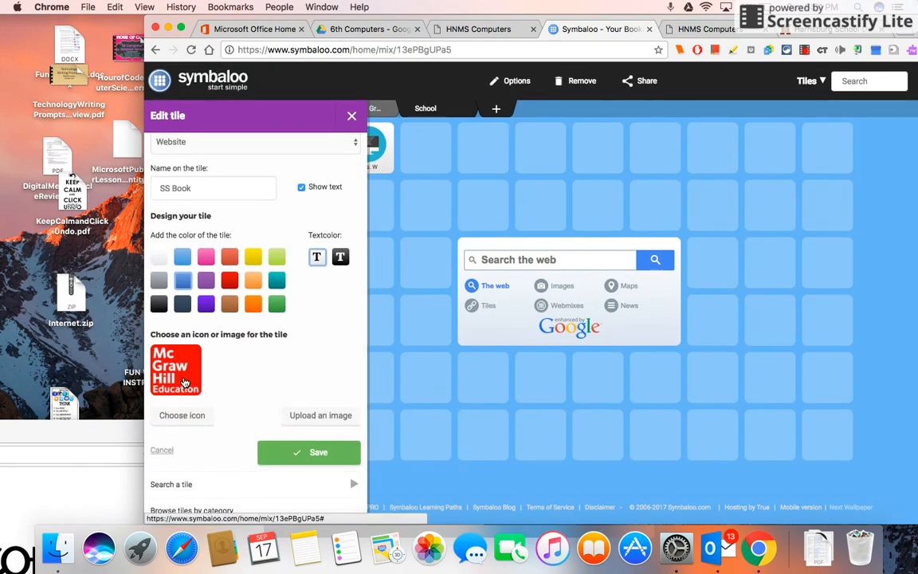
click(318, 450)
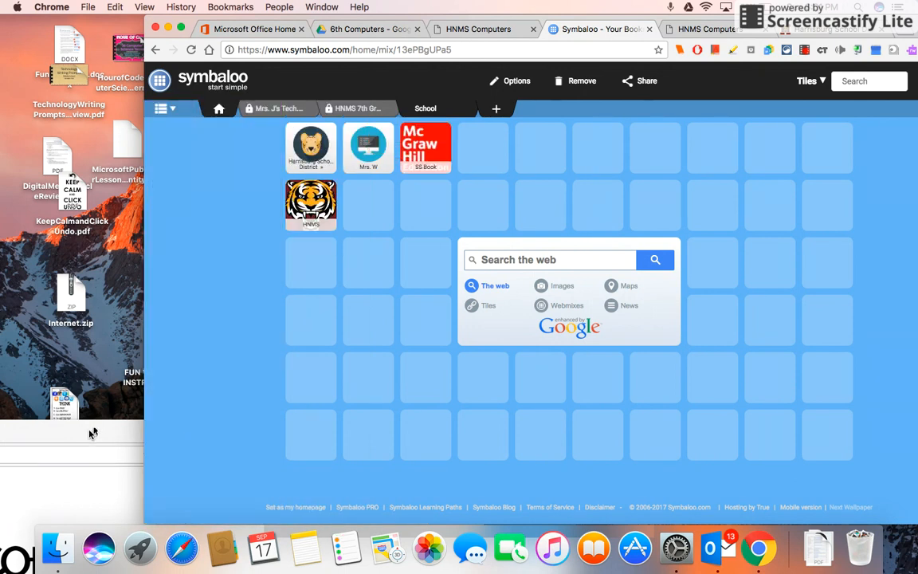
Move the SS Book tile to the last slot of the first row
drag(426, 160, 827, 152)
drag(99, 429, 503, 3)
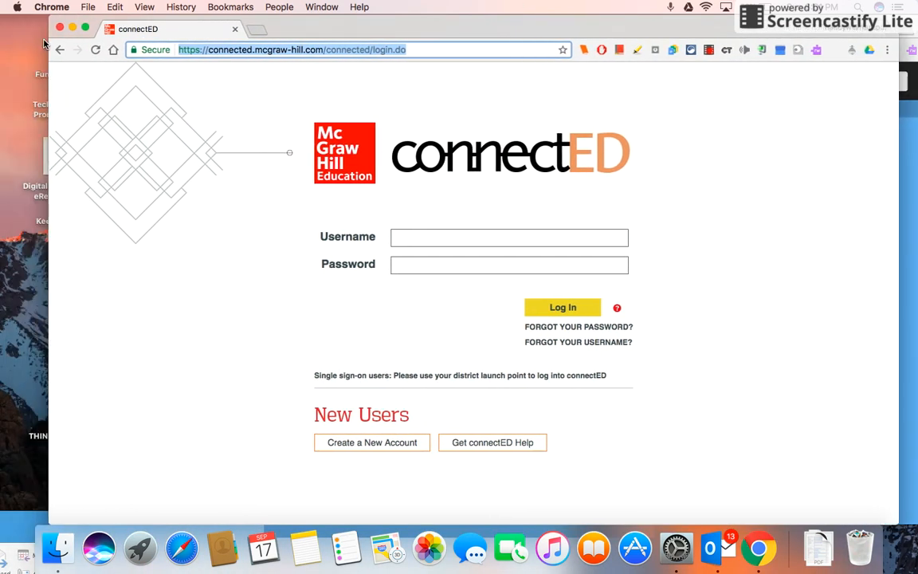
Review the remaining websites listed in the Symbaloo Links PDF
click(60, 49)
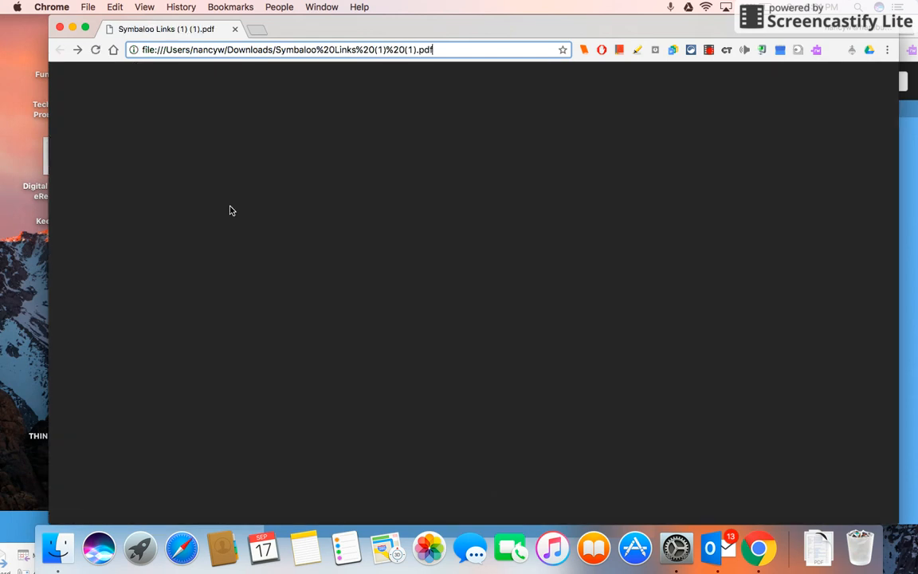
scroll(310, 296, down, 5)
scroll(311, 297, down, 2)
scroll(311, 296, up, 7)
scroll(311, 296, down, 7)
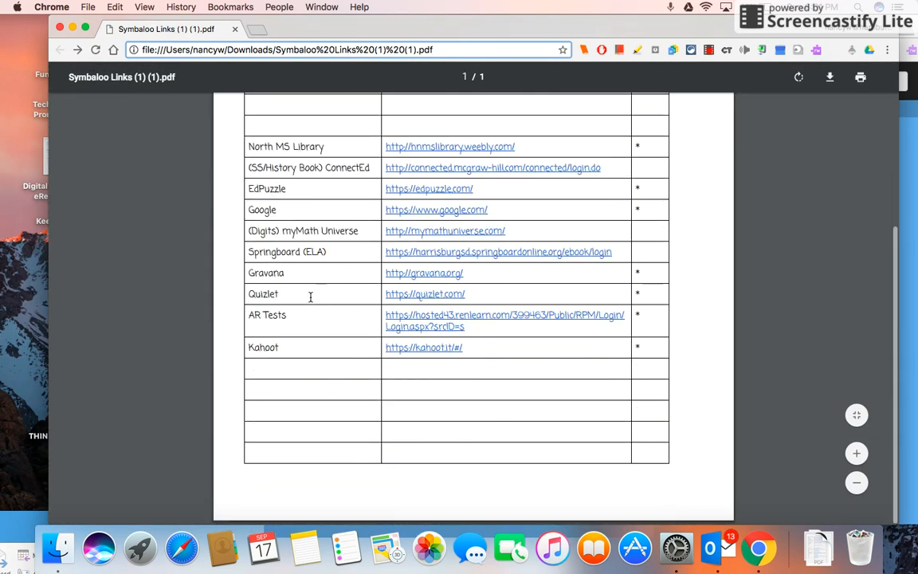
scroll(311, 296, up, 7)
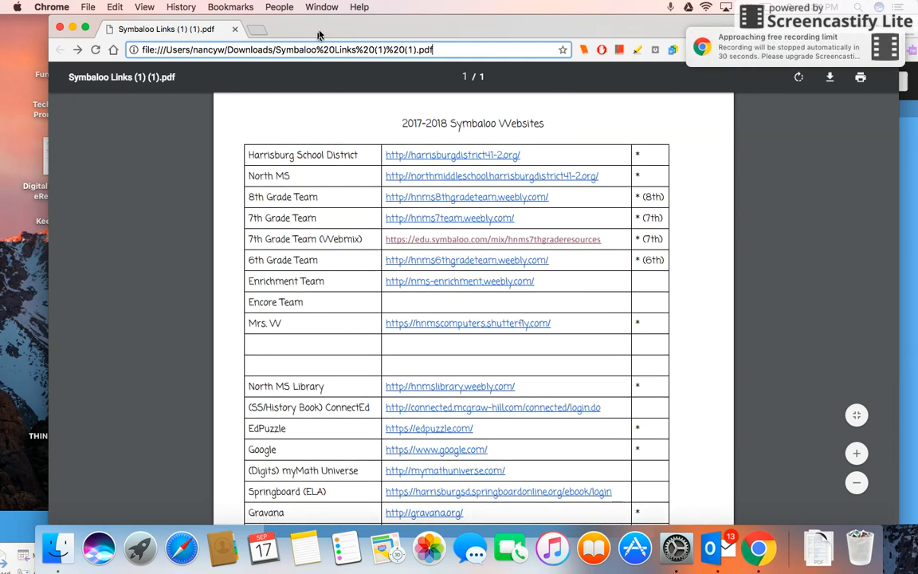
drag(327, 30, 0, 267)
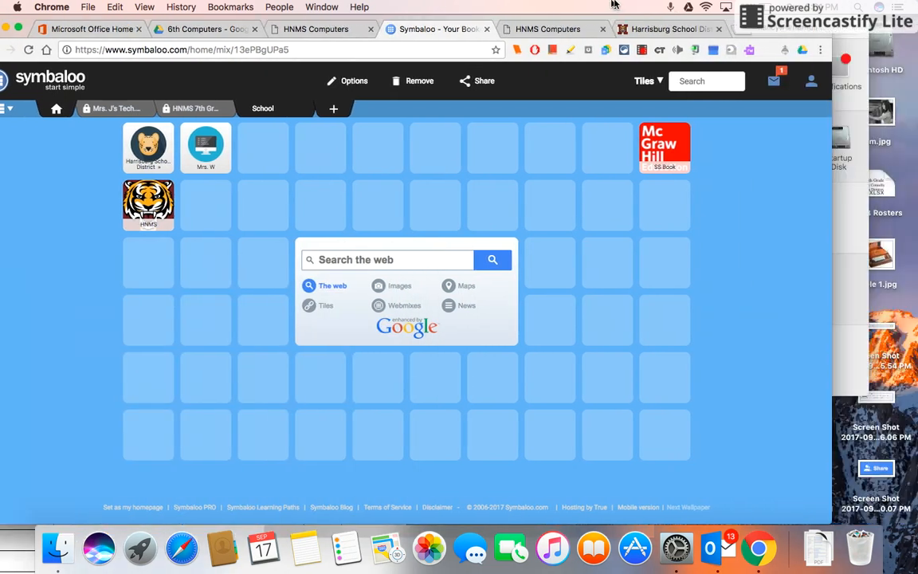